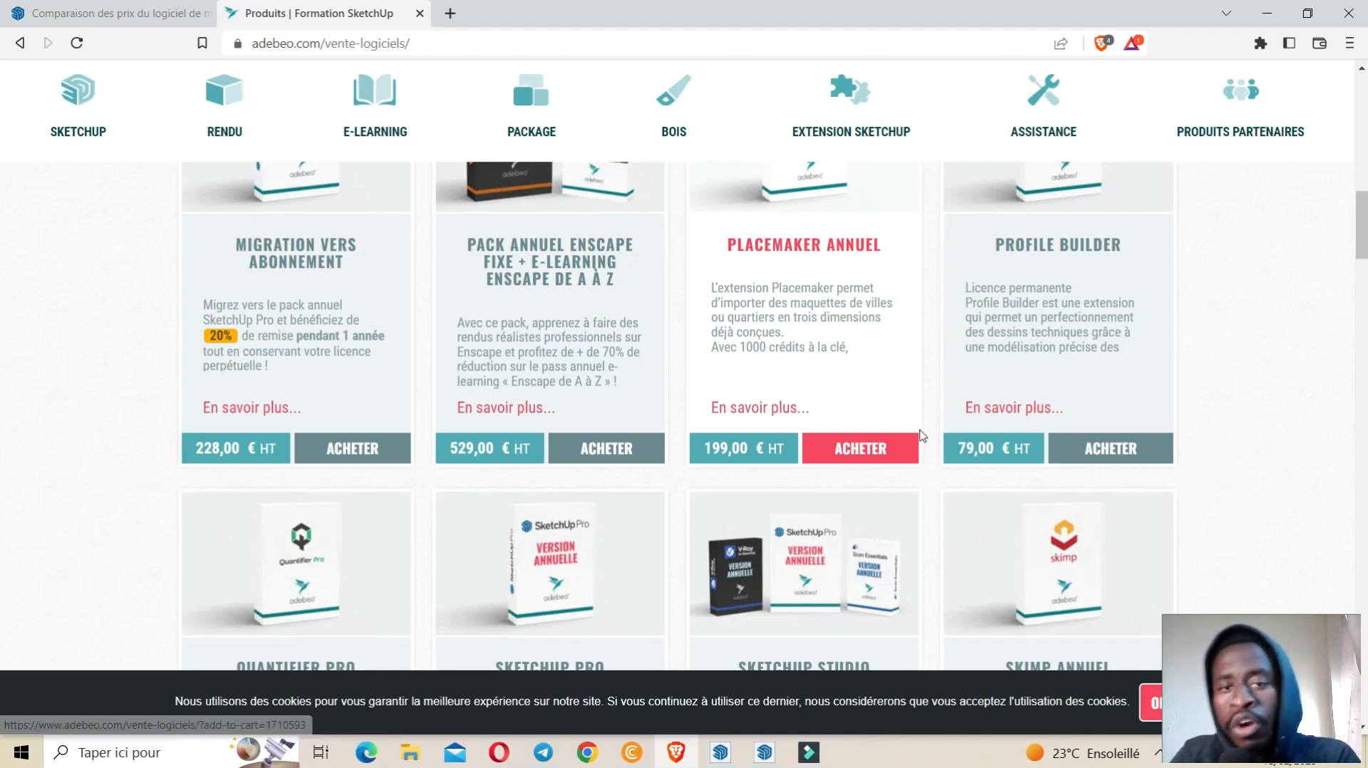
Look through the software and extension licences with their prices on the Adebeo store page.
scroll(870, 458, "up", 2)
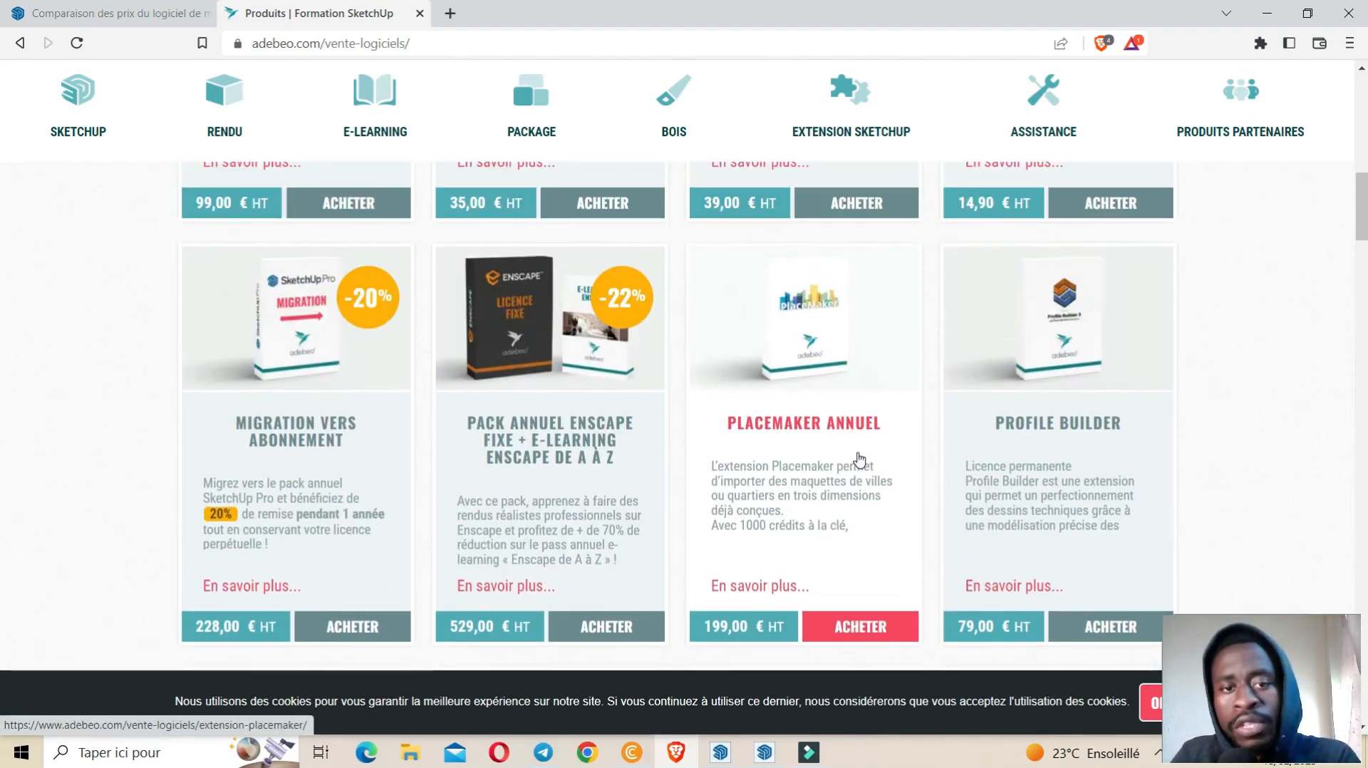
scroll(865, 460, "up", 2)
scroll(838, 468, "up", 1)
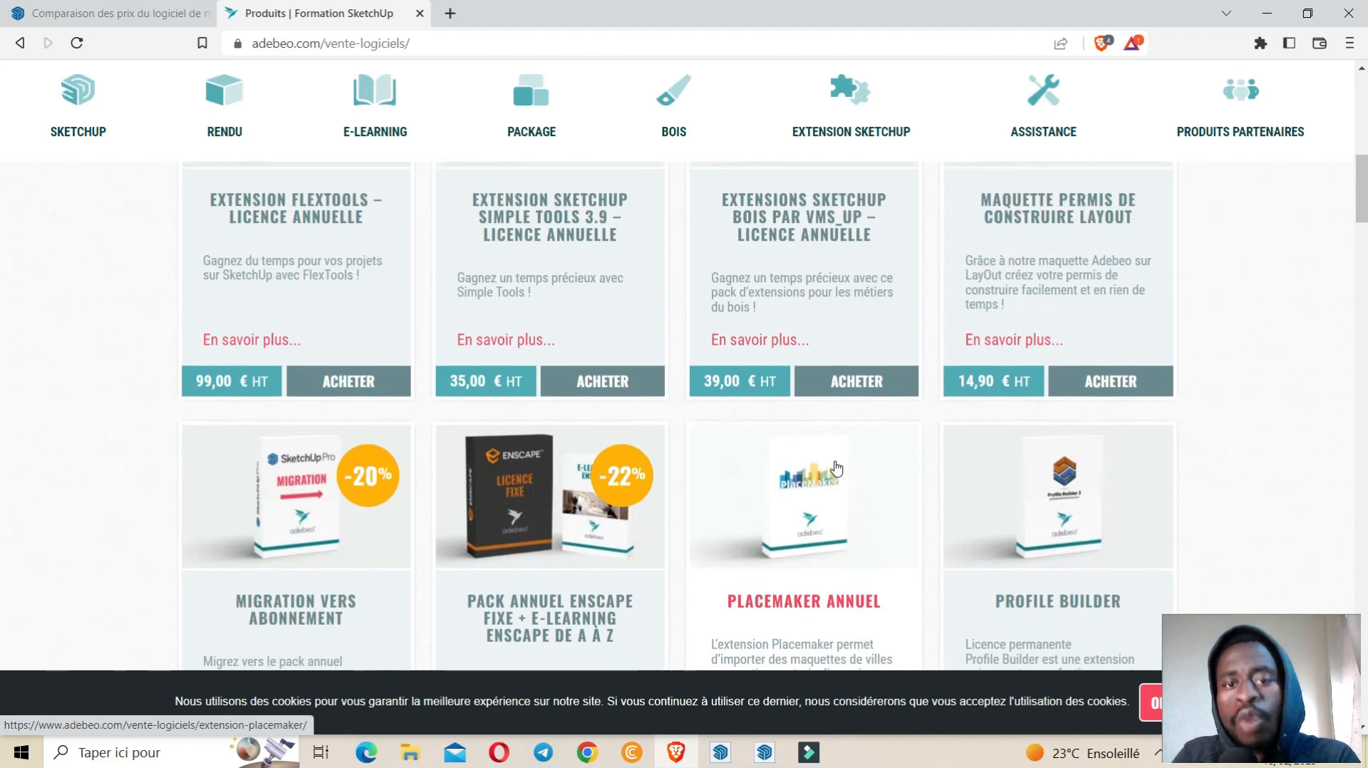
scroll(836, 471, "up", 2)
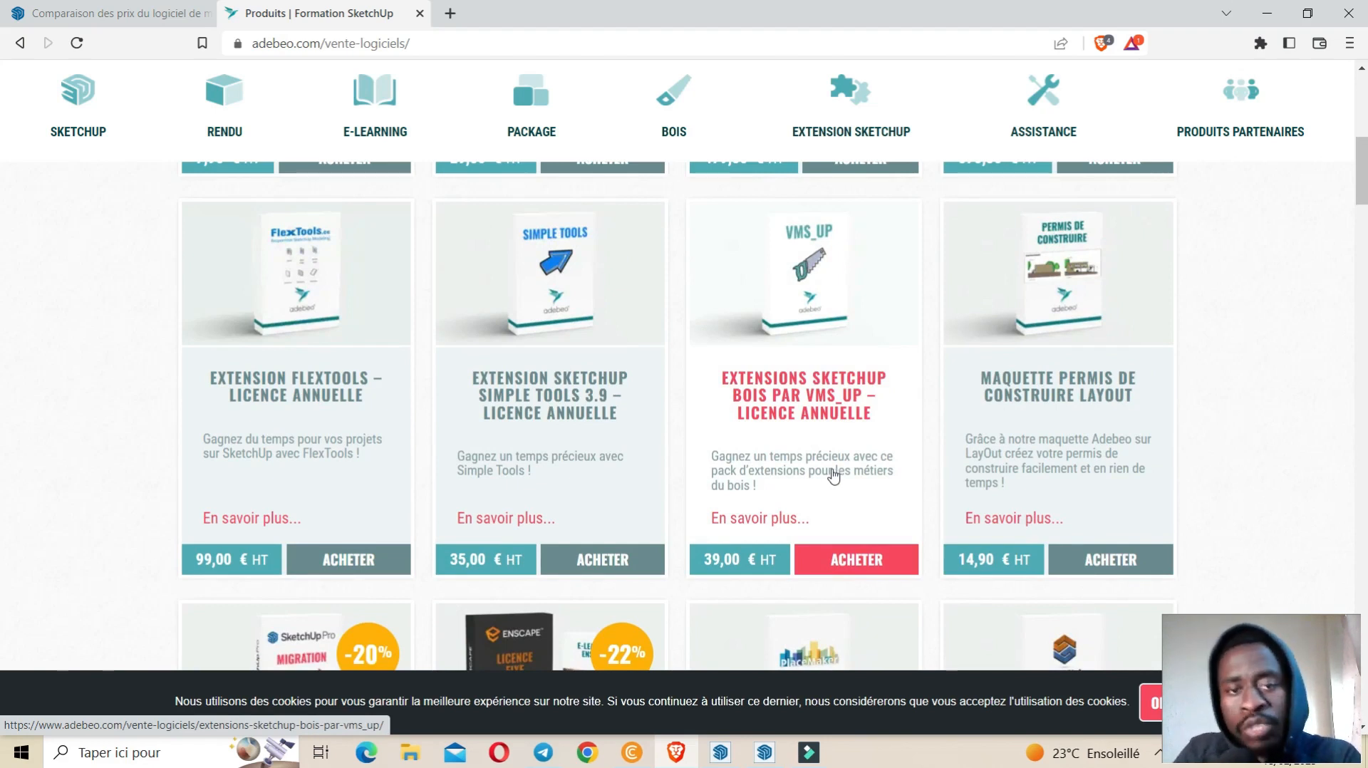
scroll(834, 474, "up", 7)
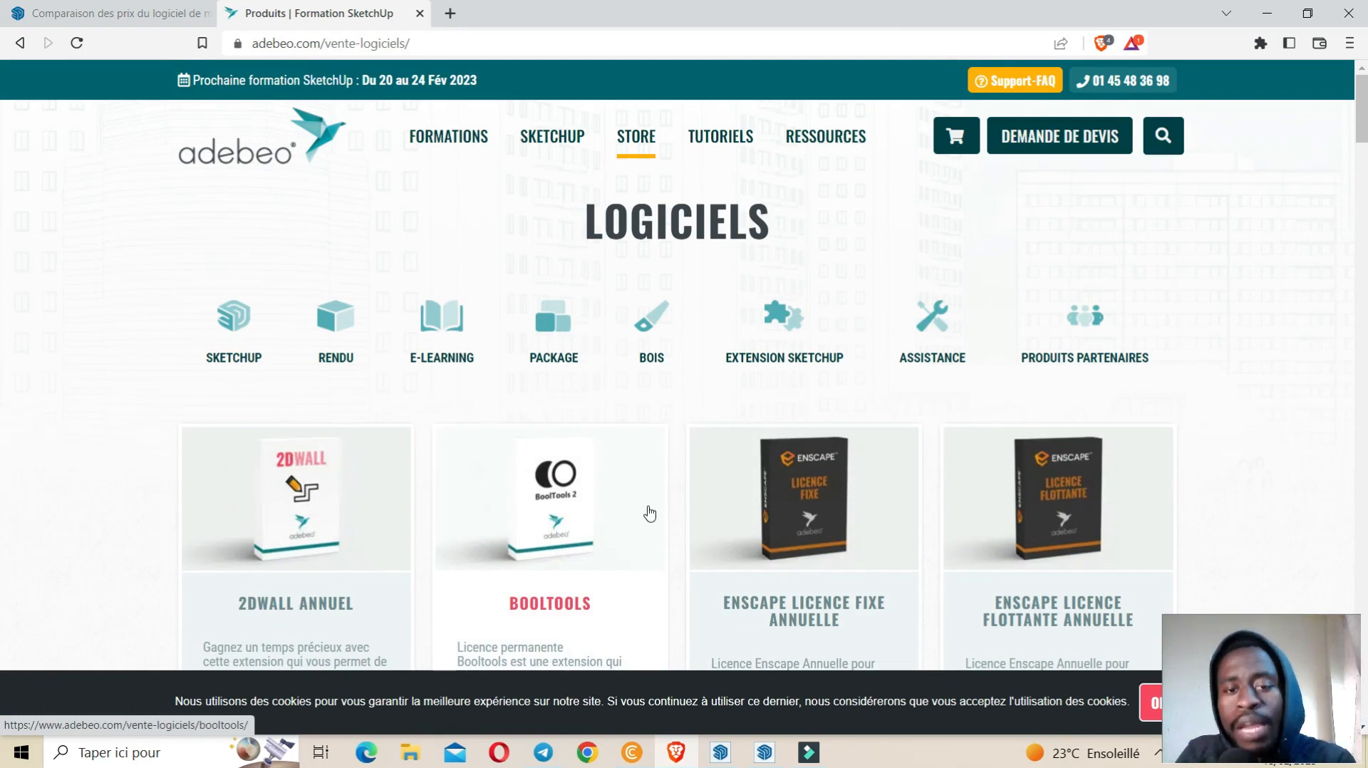
scroll(649, 512, "down", 5)
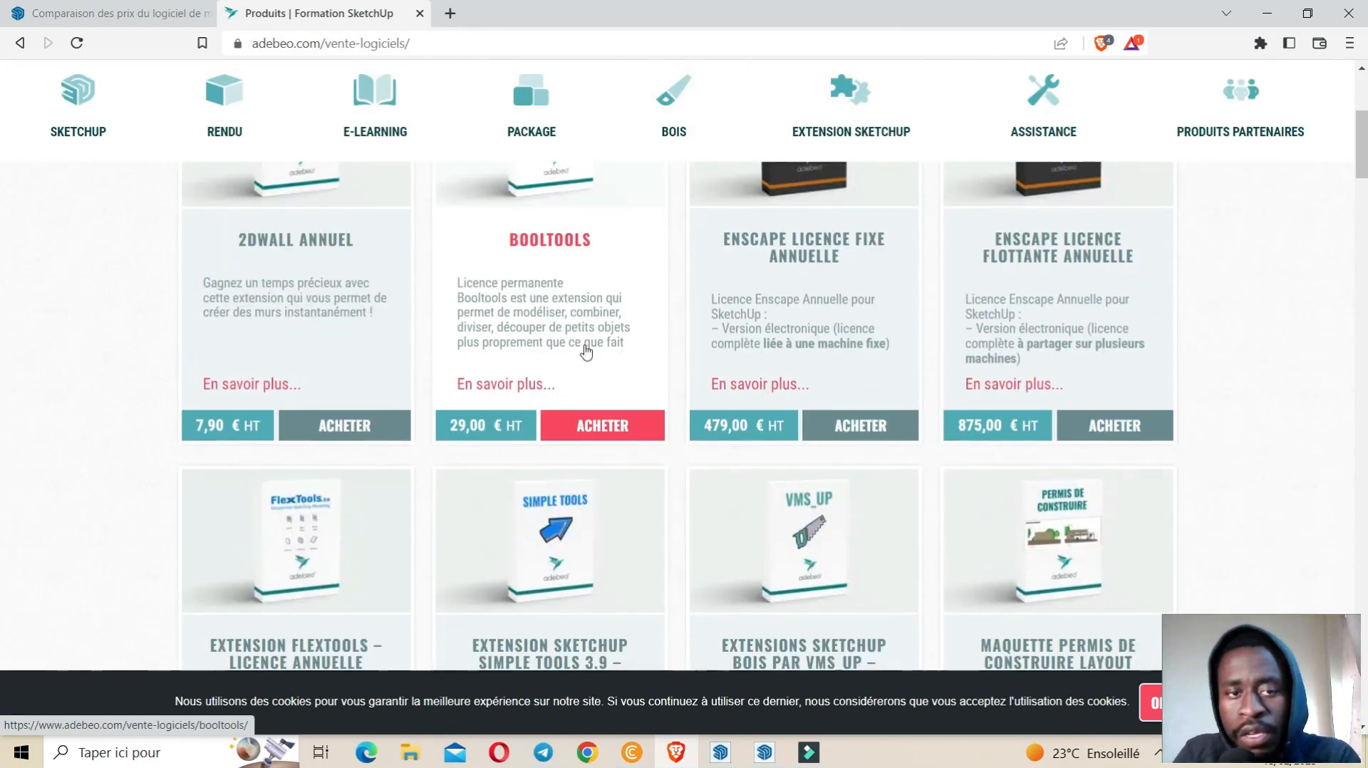
scroll(637, 361, "down", 4)
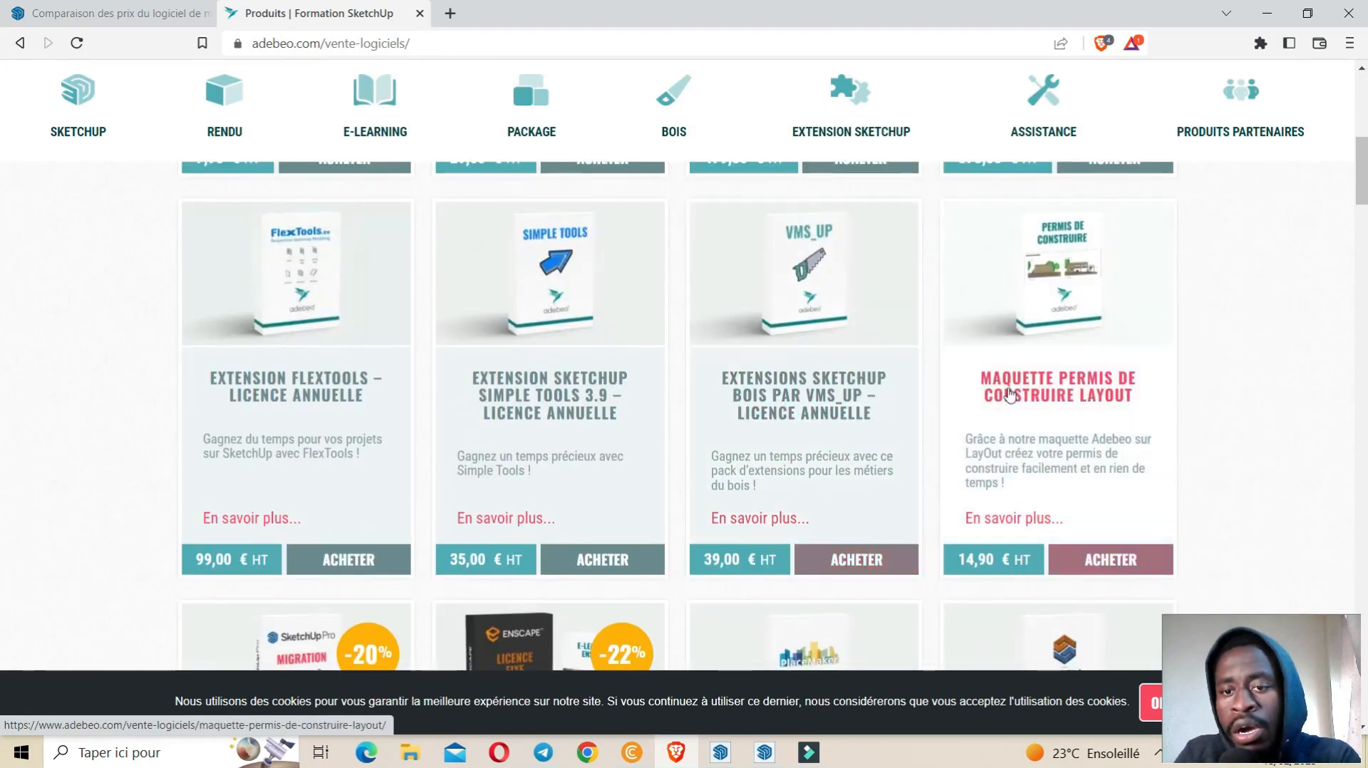
scroll(926, 378, "down", 1)
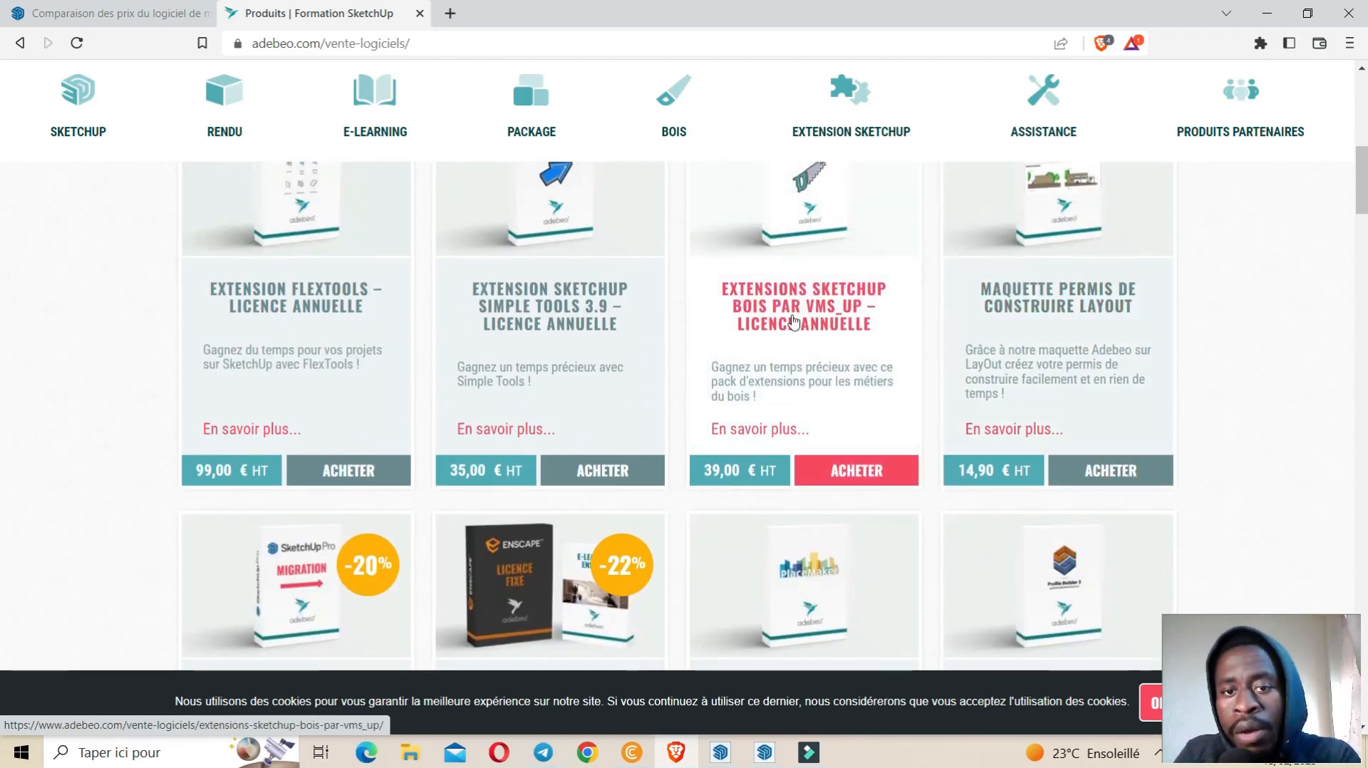
scroll(876, 322, "down", 1)
scroll(881, 320, "down", 3)
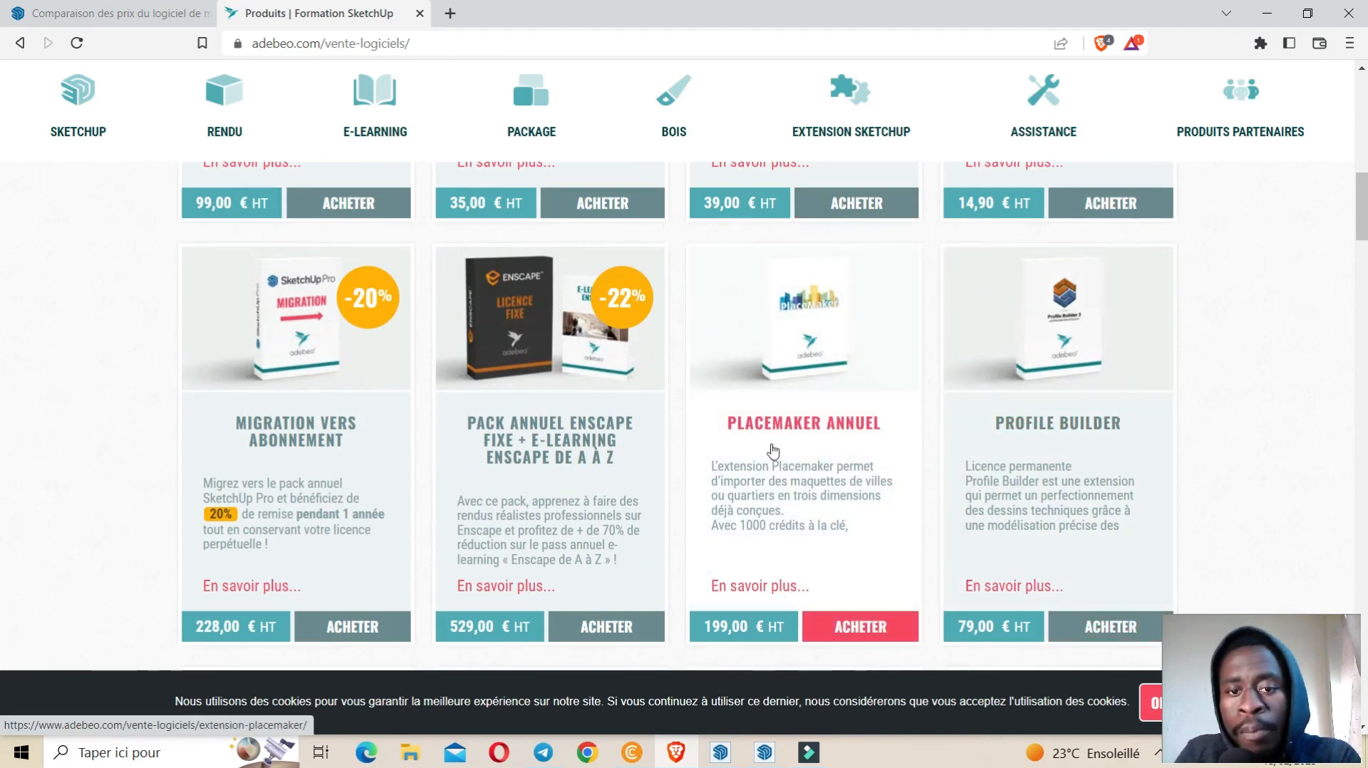
scroll(774, 452, "down", 1)
scroll(774, 452, "down", 5)
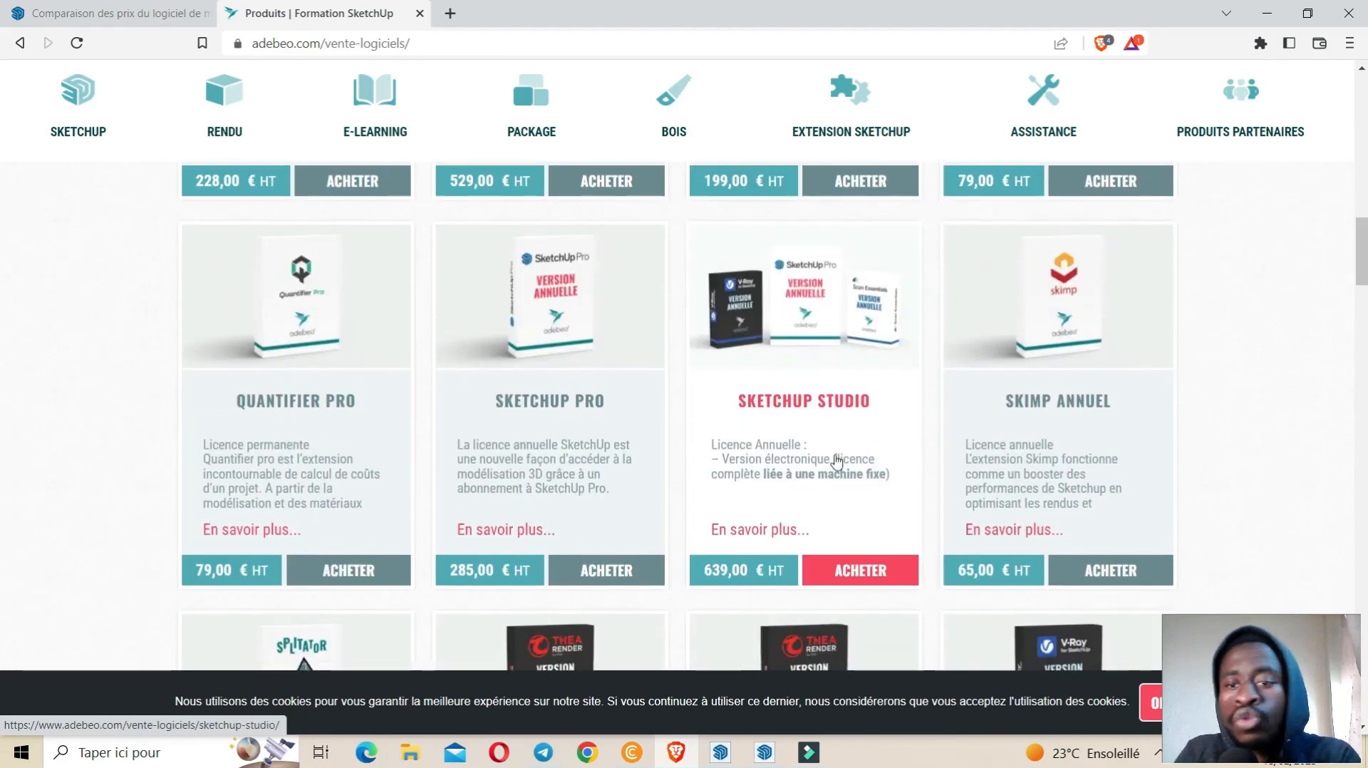
scroll(740, 464, "up", 4)
scroll(742, 465, "up", 2)
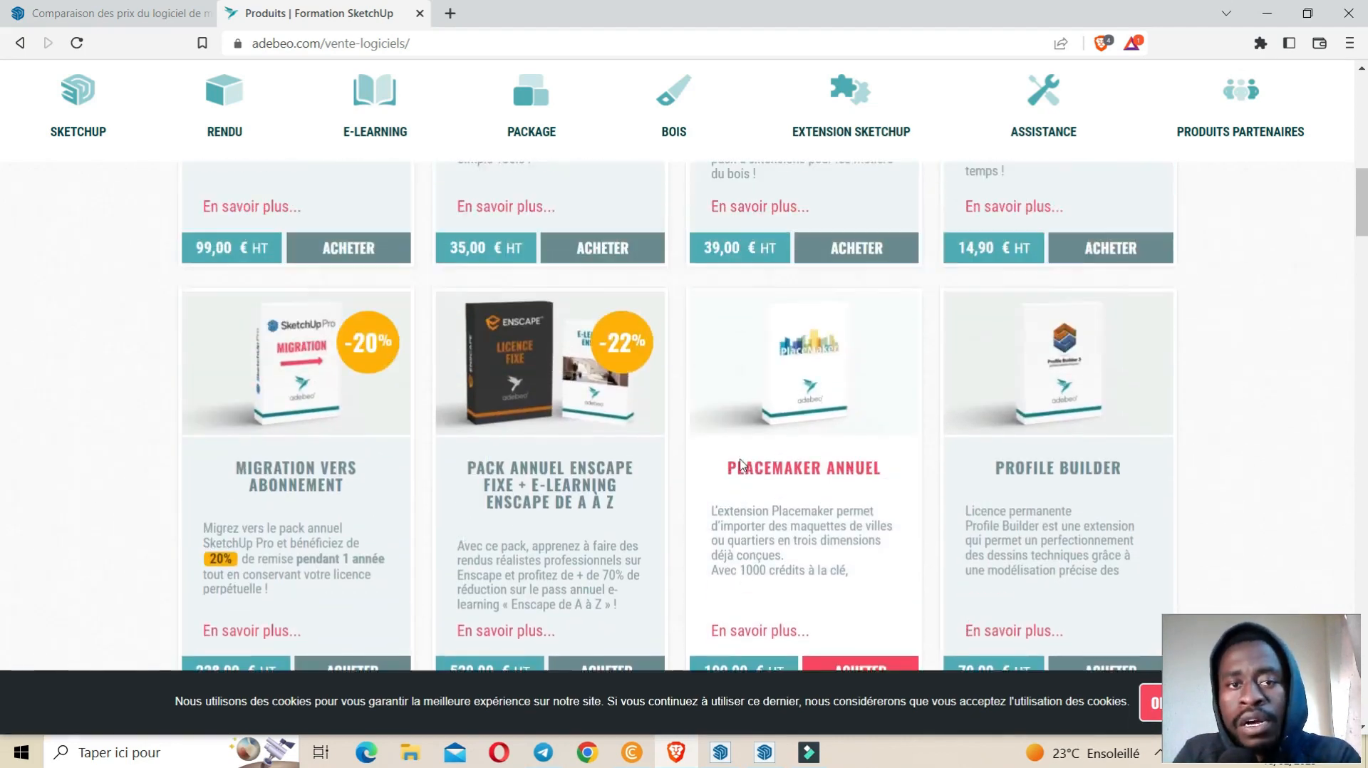
scroll(741, 464, "up", 5)
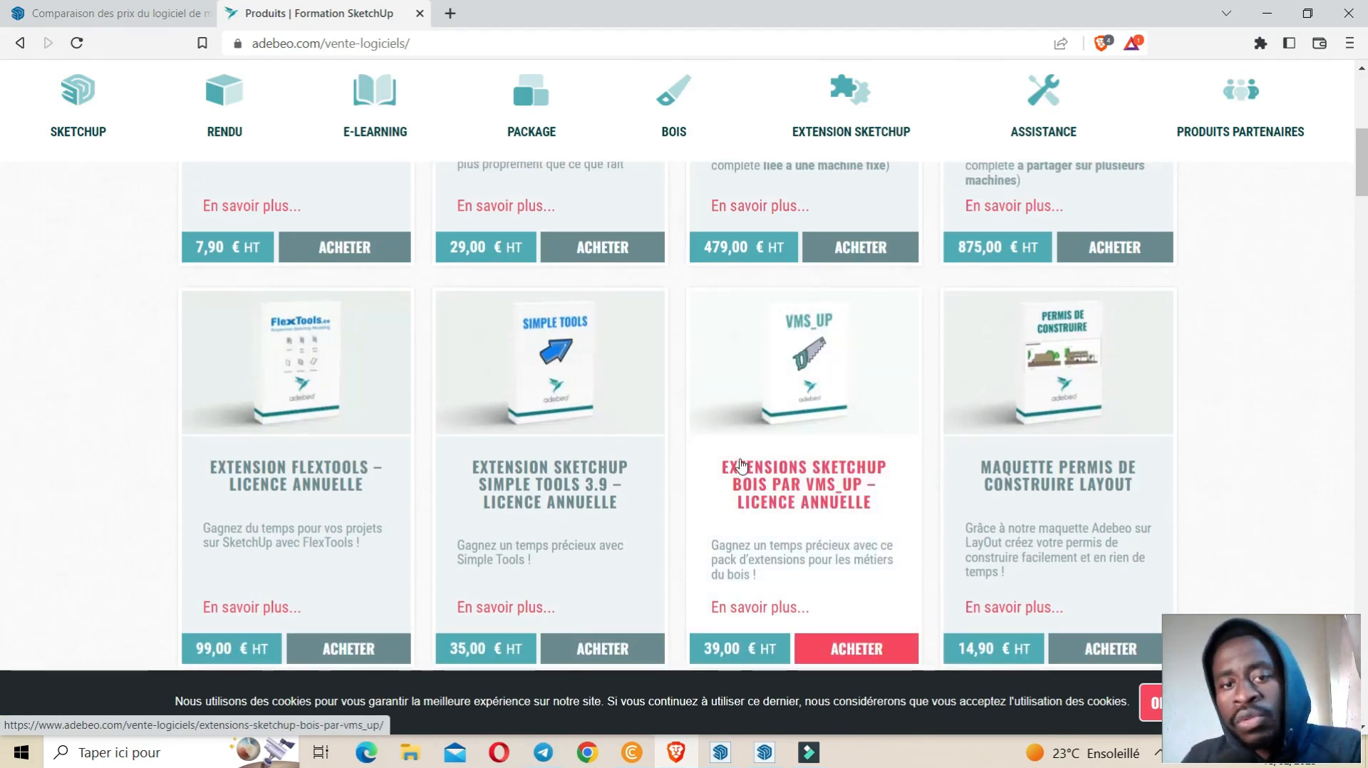
scroll(741, 465, "up", 4)
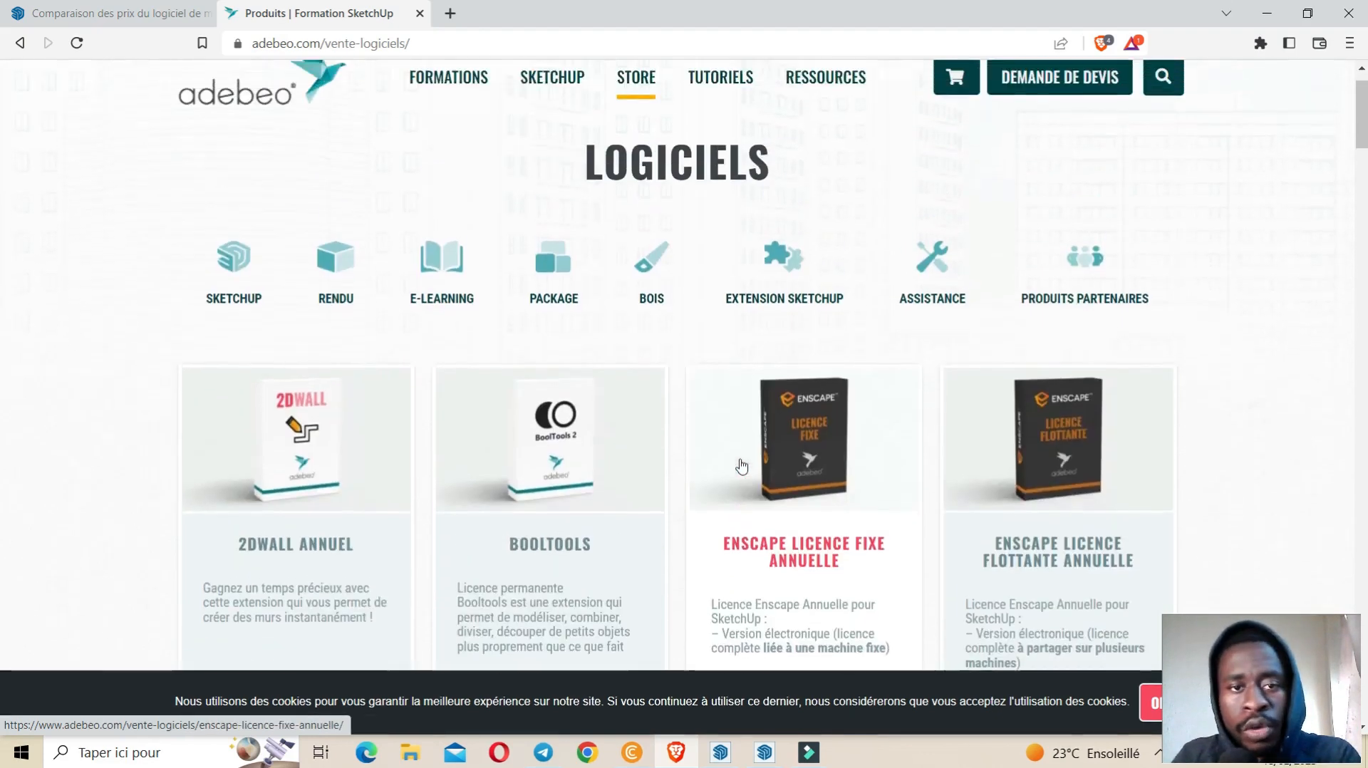
scroll(736, 472, "down", 1)
Switch to SketchUp Pro 2023 and examine the file types supported for import, including Revit File (*.rvt), without importing anything.
mouse_move(784, 759)
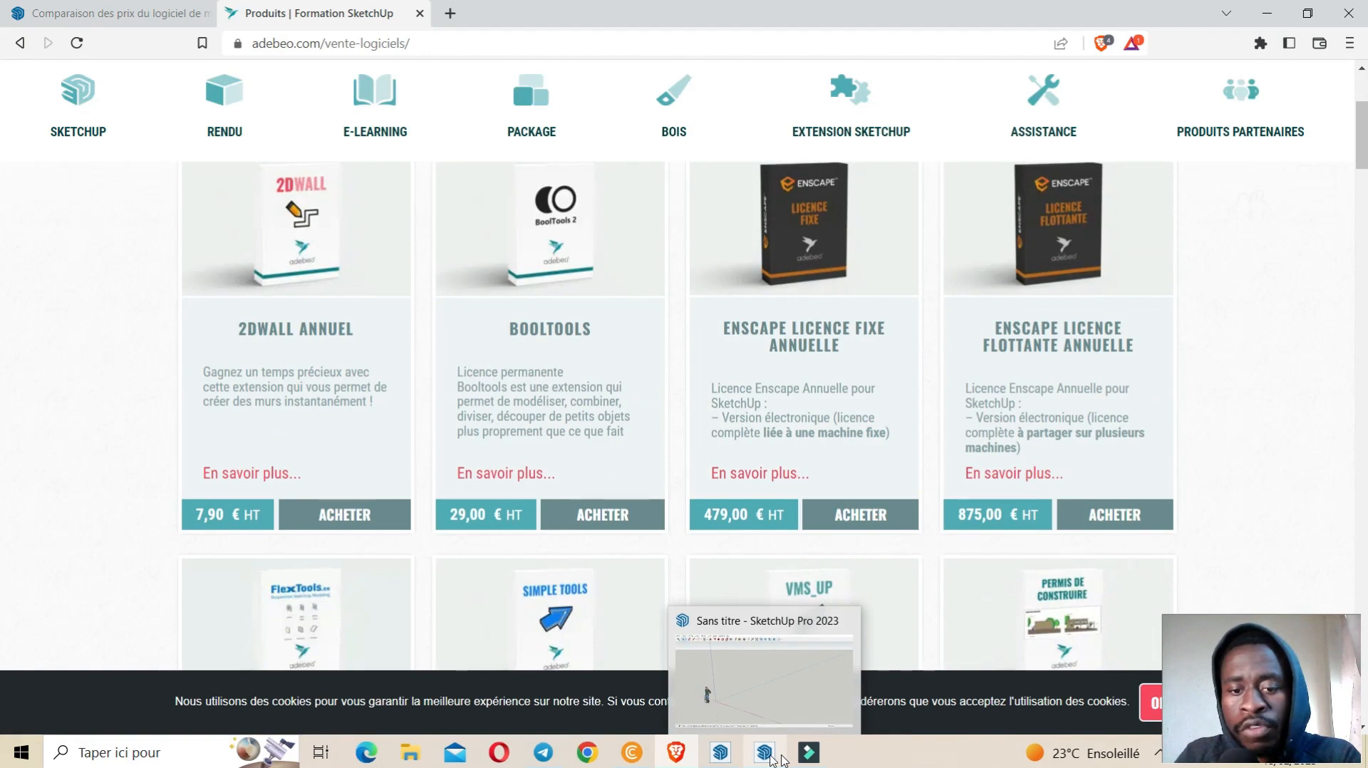
left_click(737, 759)
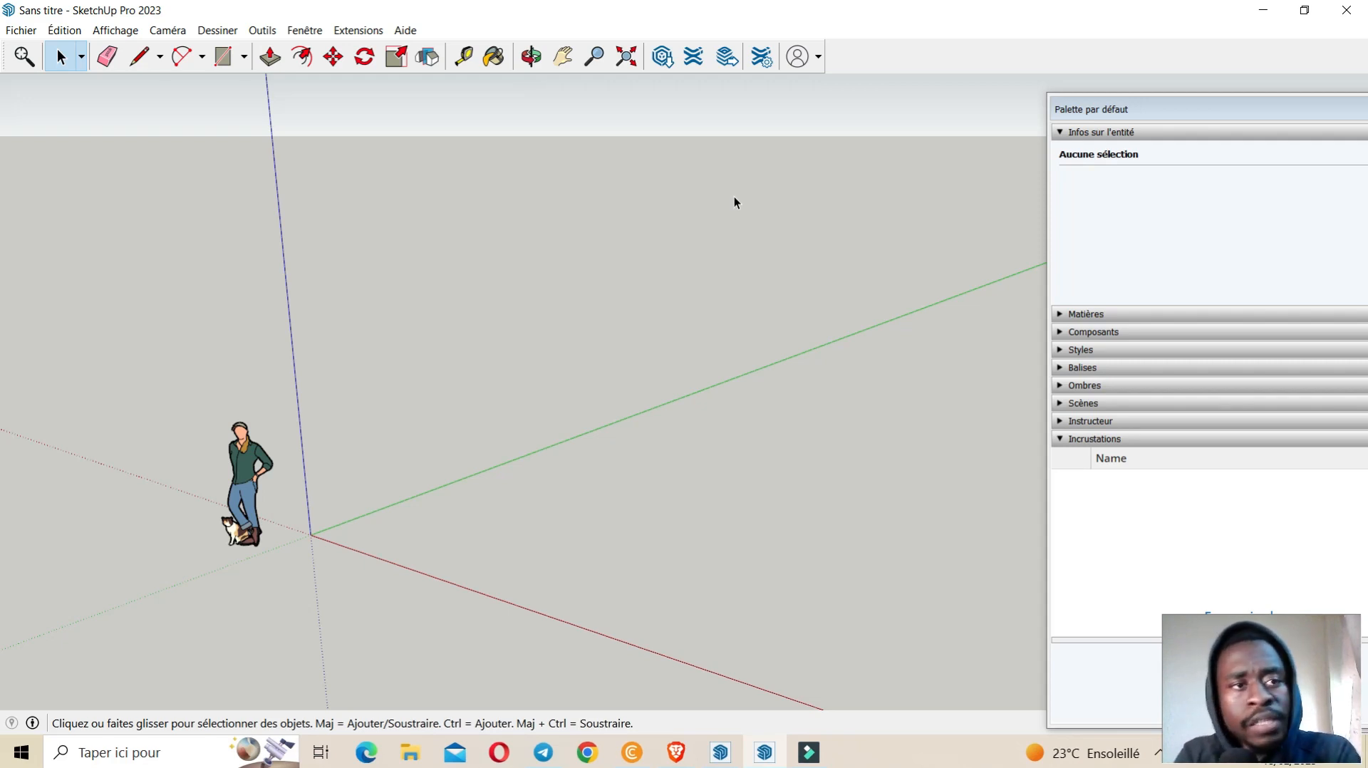
left_click(16, 30)
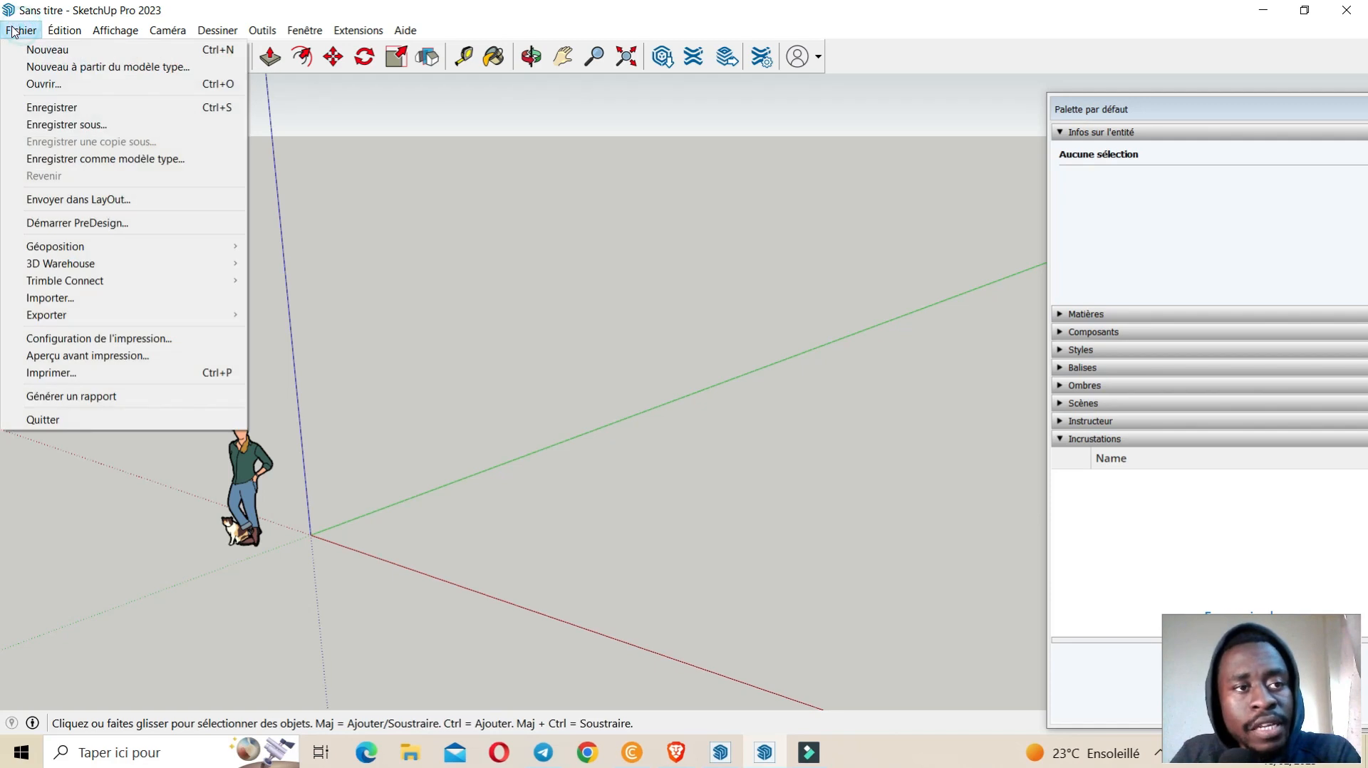
left_click(124, 301)
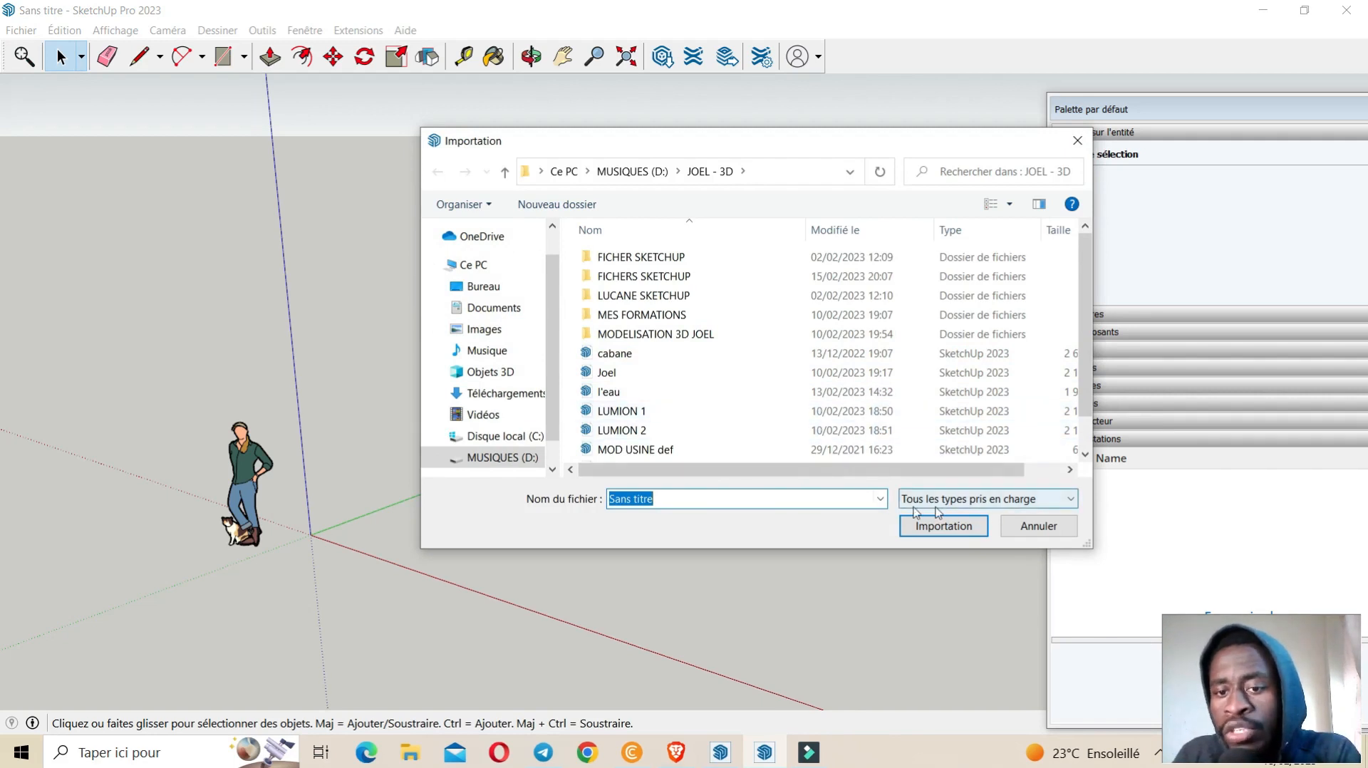
left_click(983, 499)
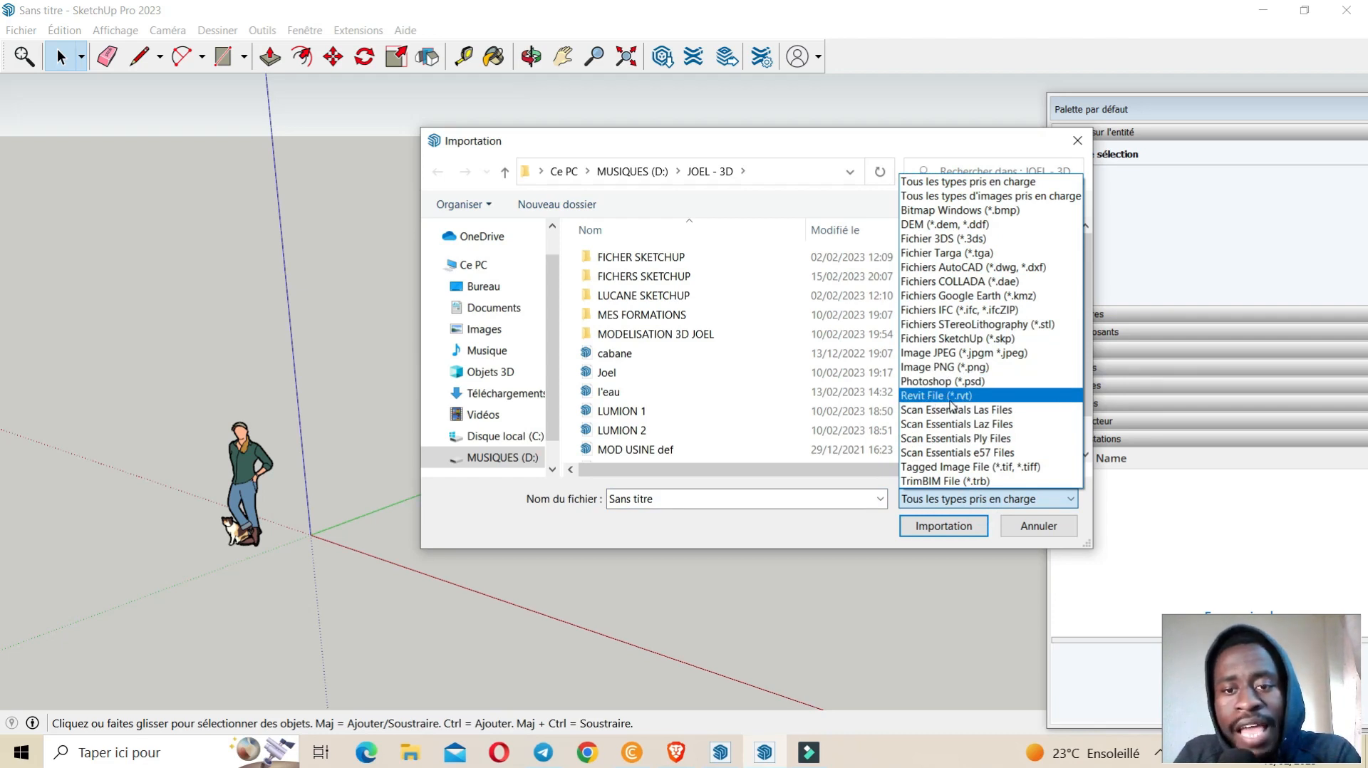
left_click(1024, 533)
left_click(1024, 533)
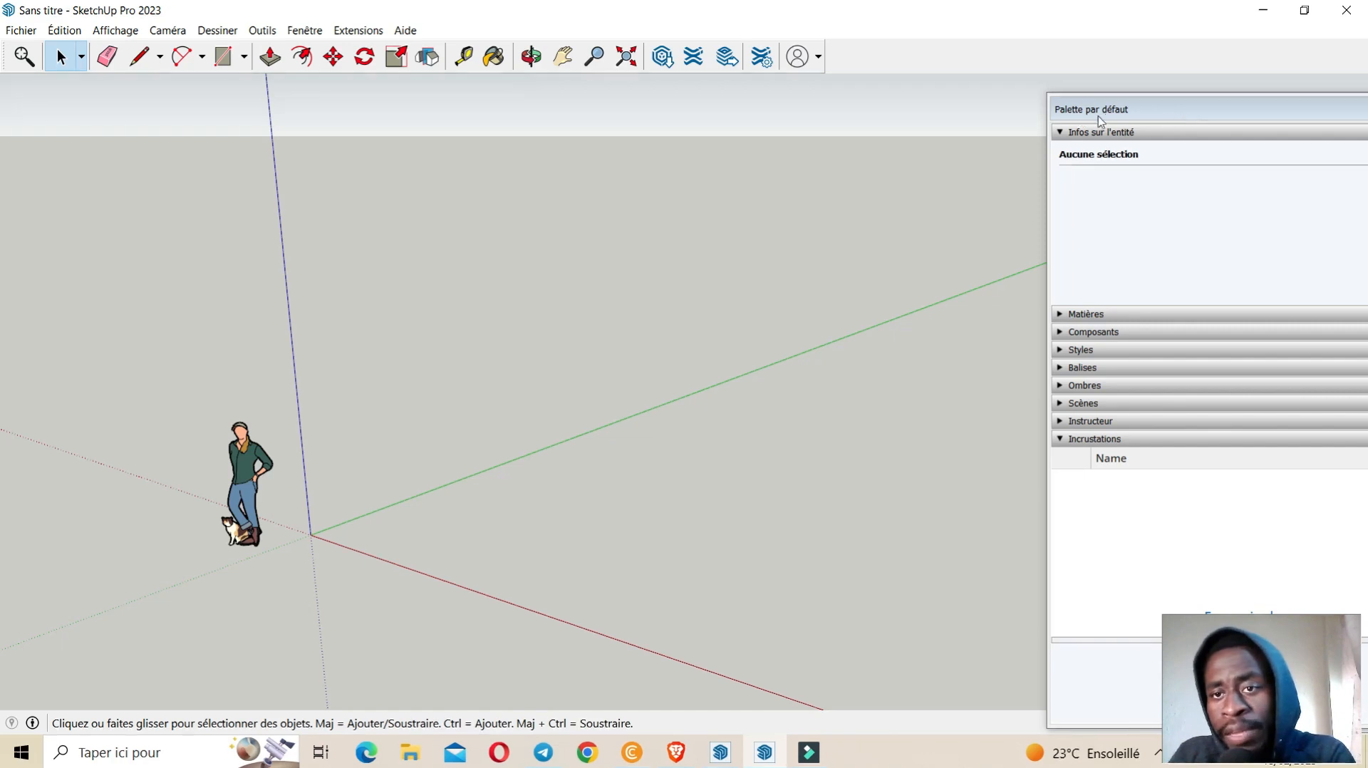
Reposition the default palettes in SketchUp Pro 2023 and 2022, and collapse the Matières, Styles, Balises and Instructeur sections in 2022.
left_click_drag(1139, 111, 1124, 66)
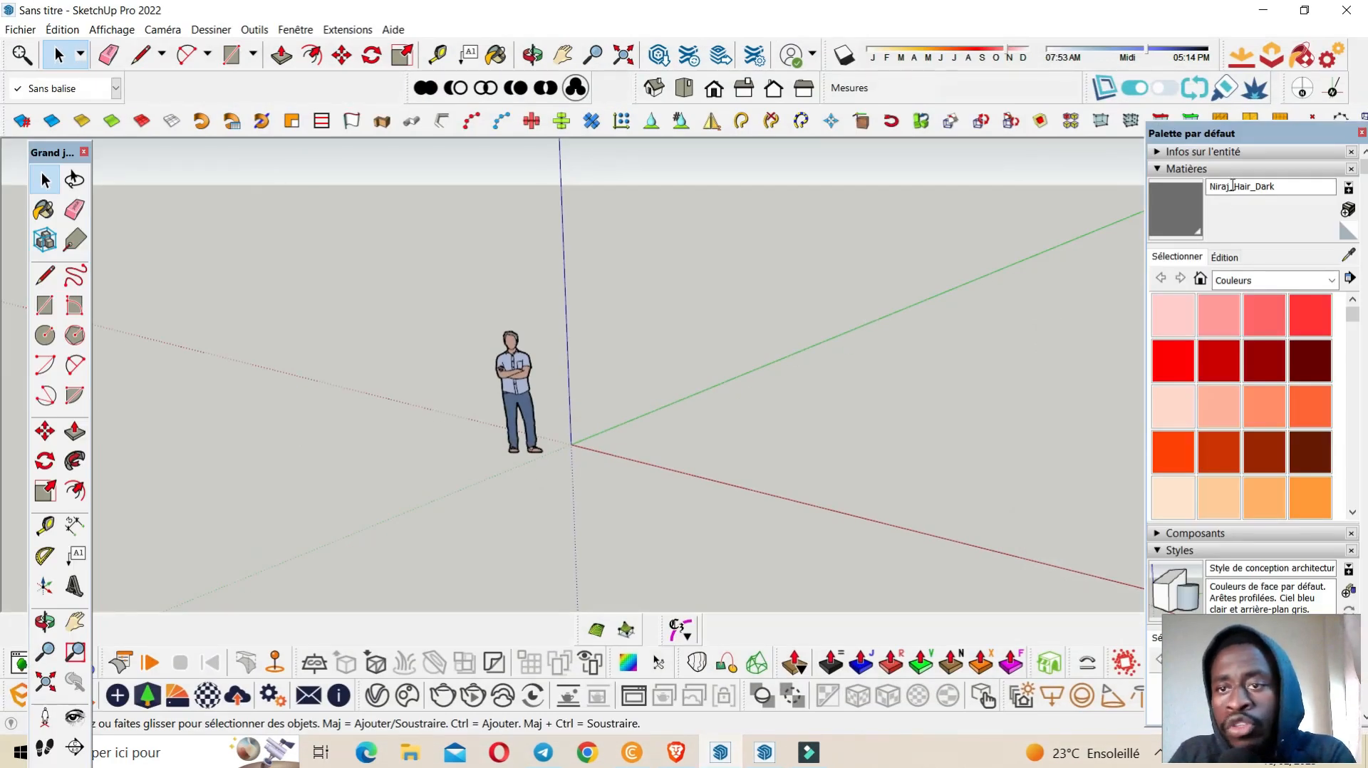
mouse_move(1277, 139)
left_mouse_down()
mouse_move(1223, 183)
mouse_move(1150, 183)
mouse_move(1215, 181)
mouse_move(1236, 152)
mouse_move(1200, 122)
mouse_move(1204, 99)
left_mouse_up()
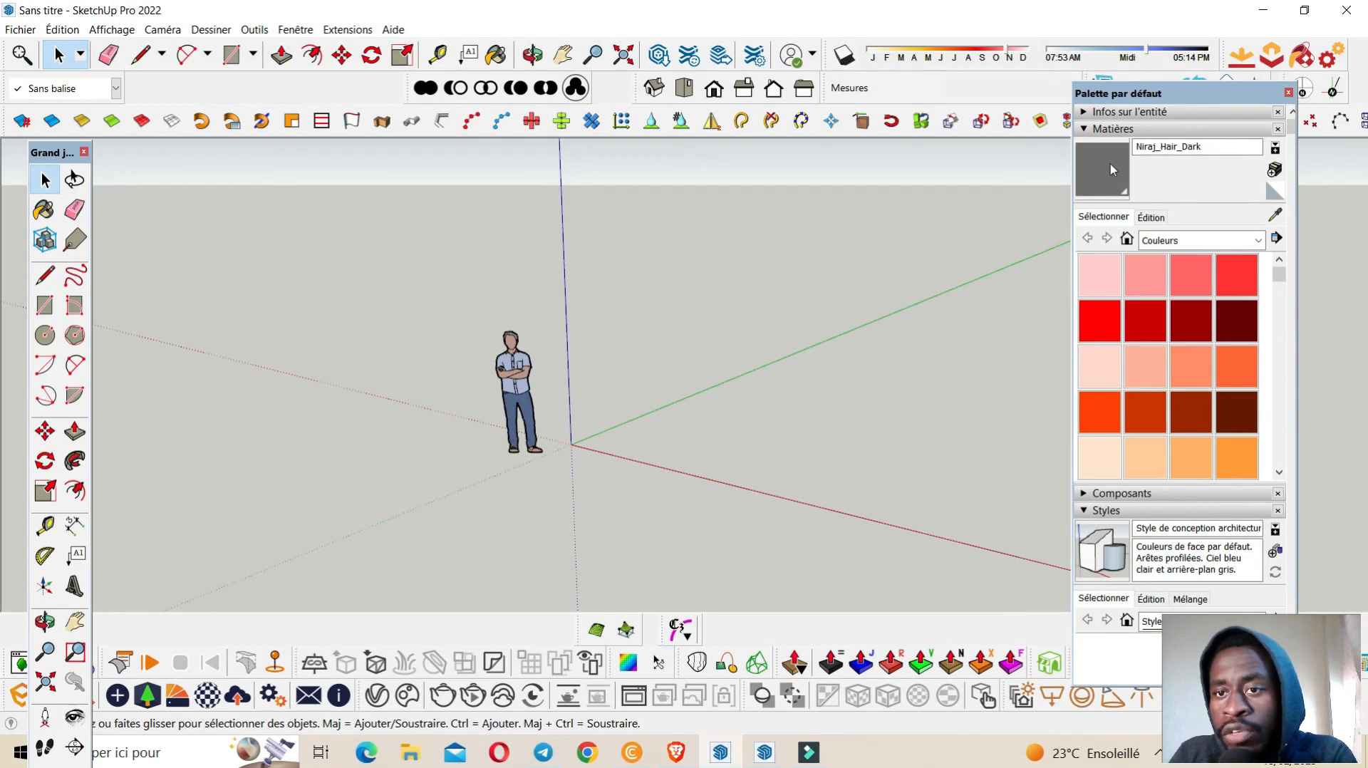
left_click(1085, 129)
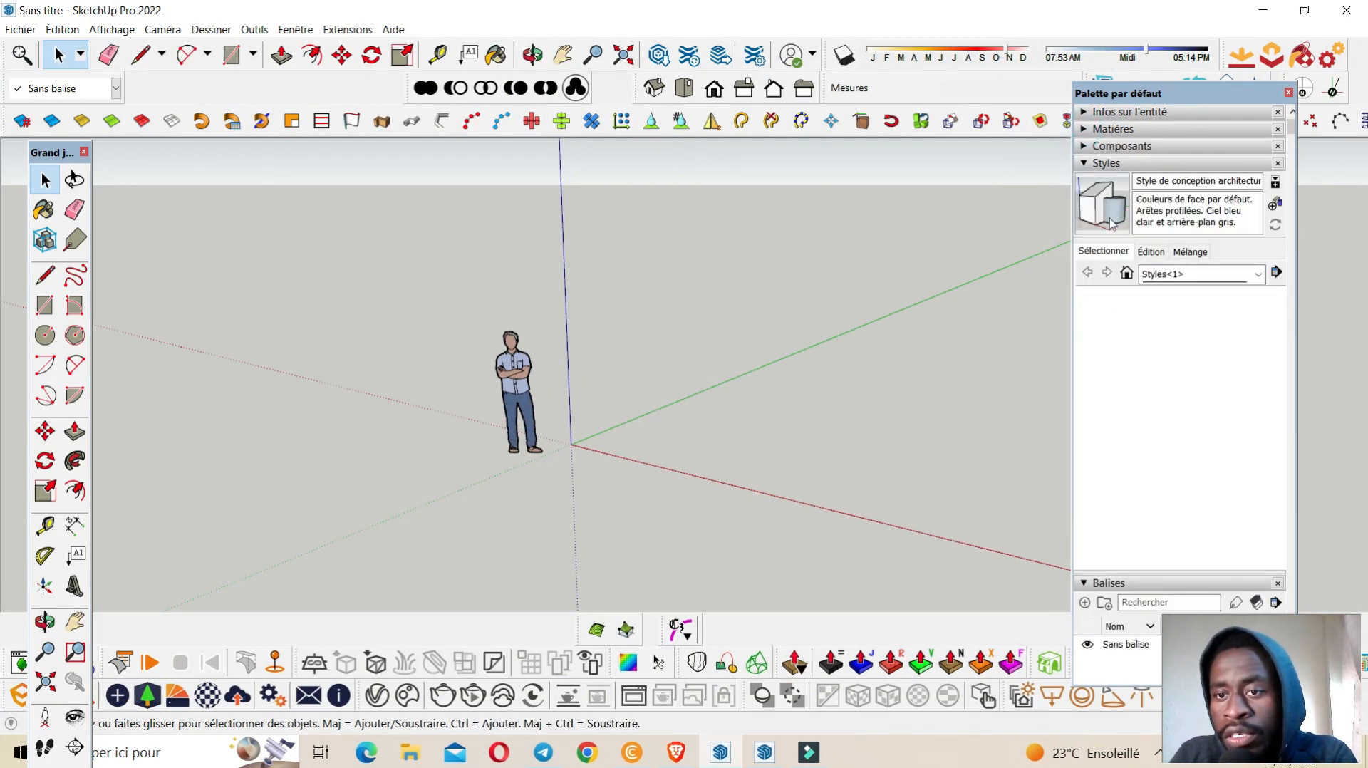
left_click(1085, 164)
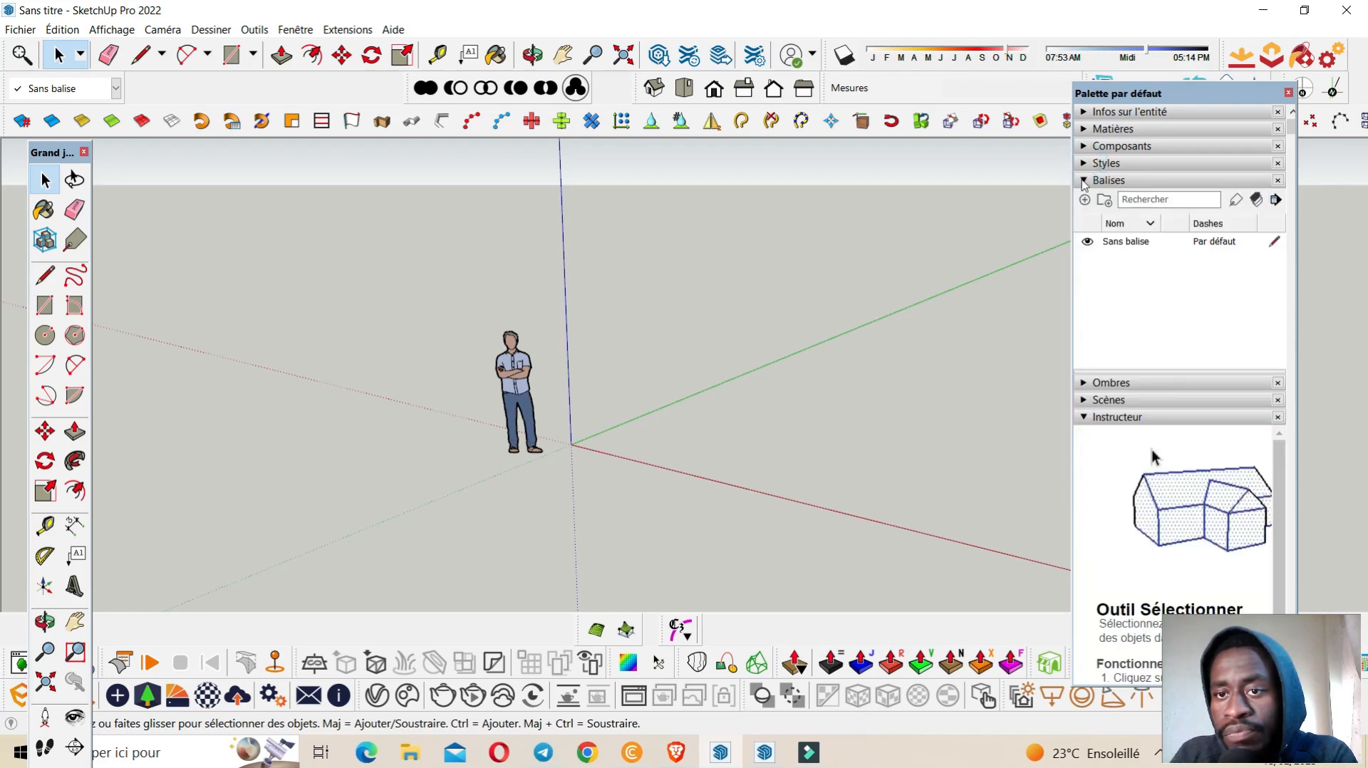
left_click(1085, 182)
left_click(1150, 233)
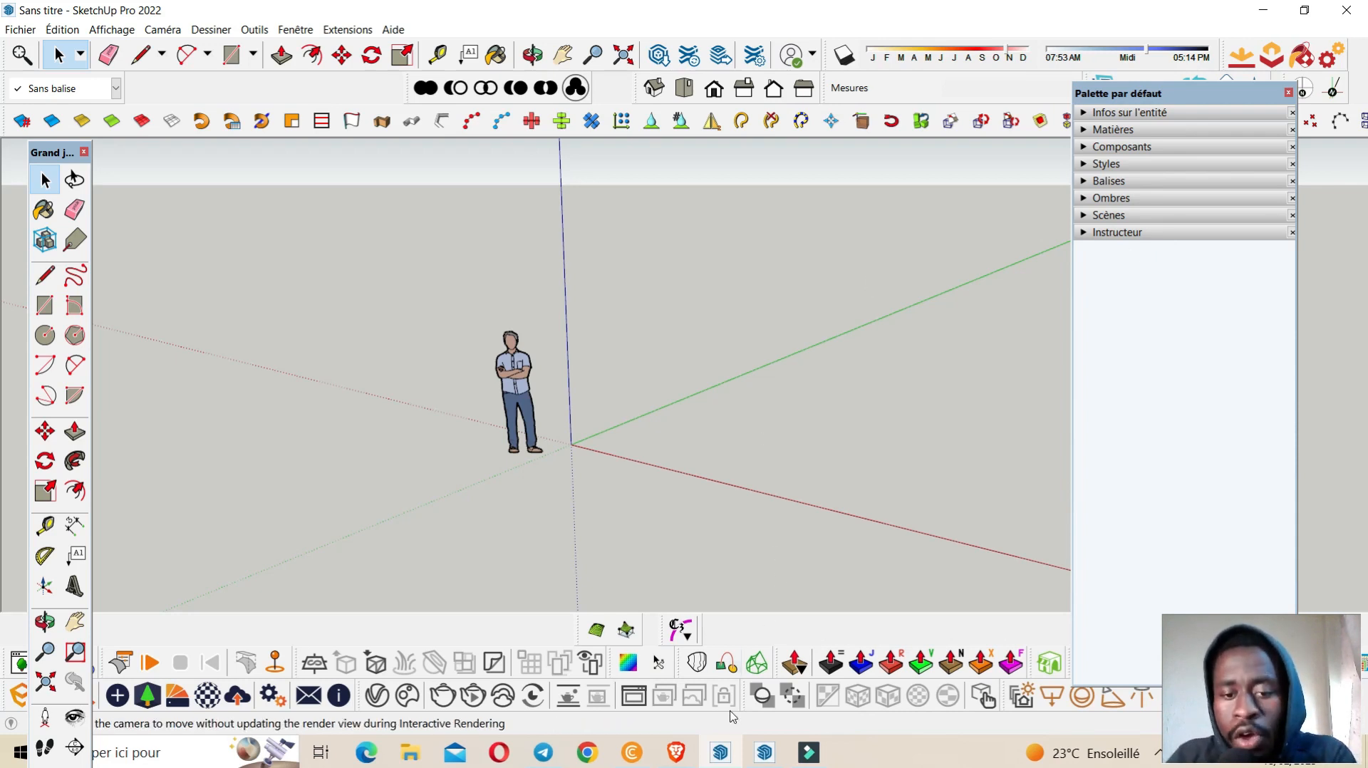
Compare the default palette sections of SketchUp Pro 2023 and 2022, ending on the Incrustations section in 2023.
left_click(757, 757)
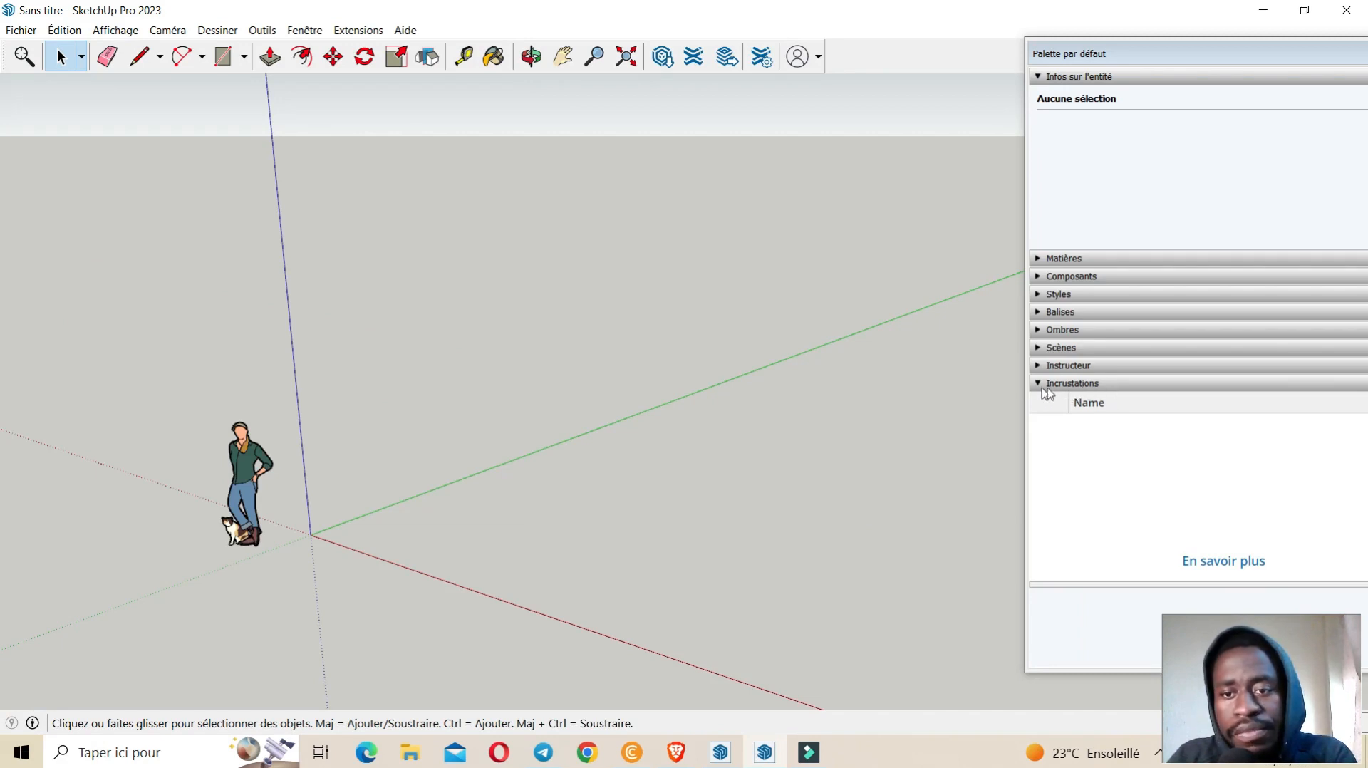
left_click(737, 753)
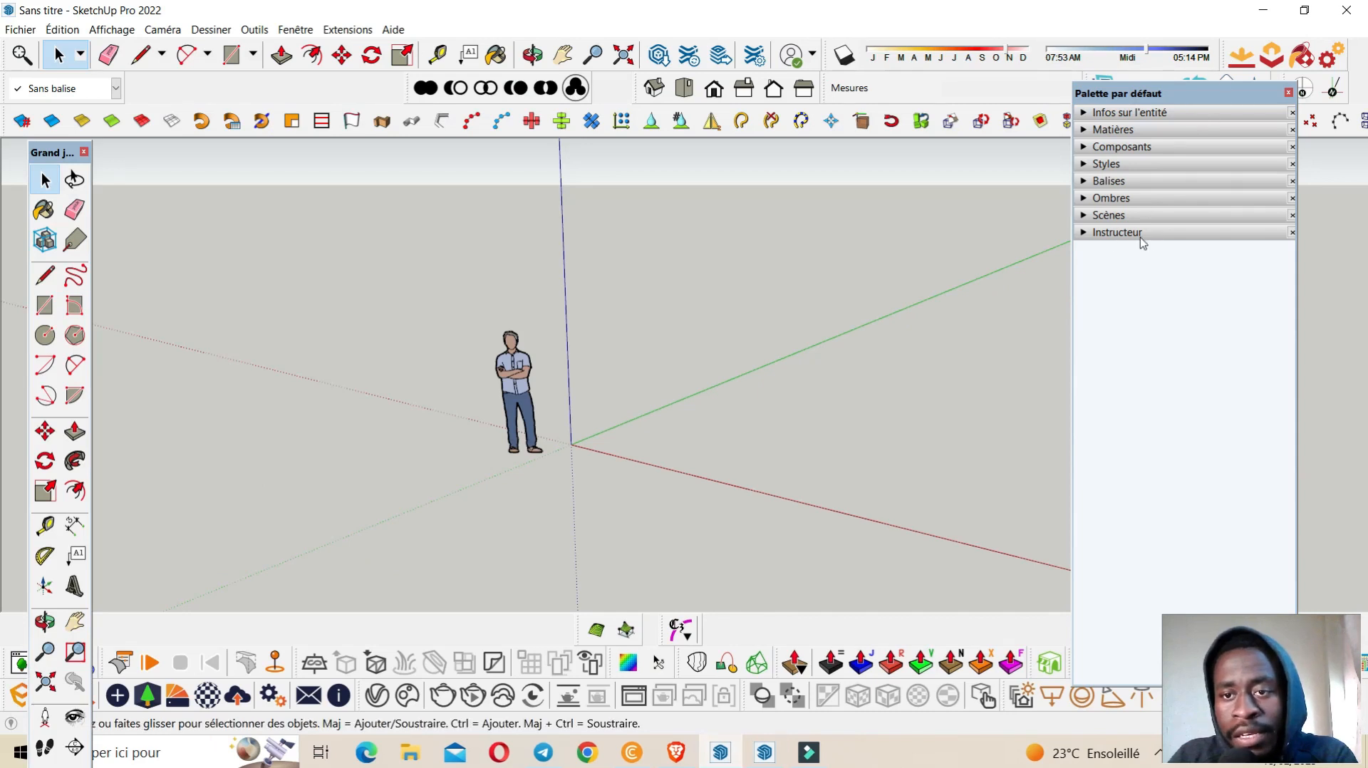
left_click(769, 757)
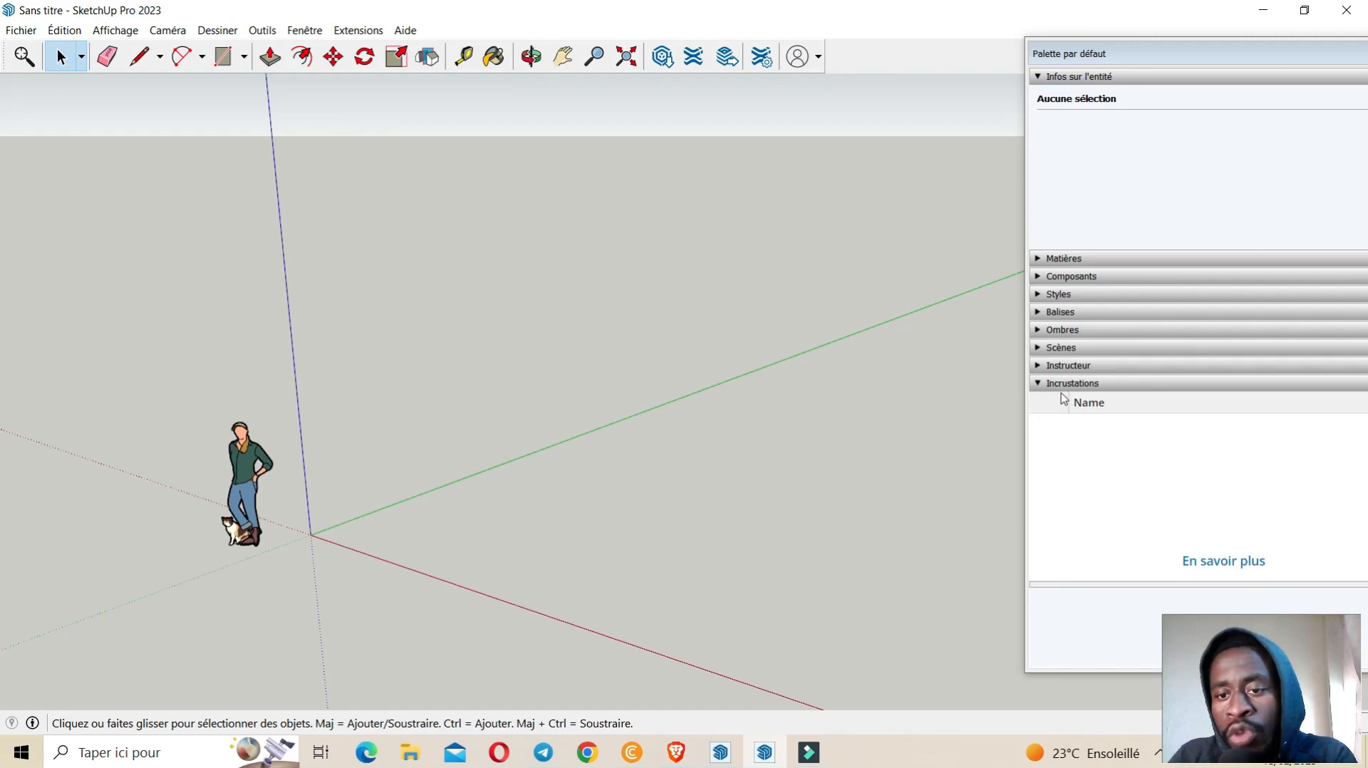
View the Extension Warehouse overlay extensions linked from the Incrustations section, check the Version 2023 filter, and close the window.
left_click(1213, 563)
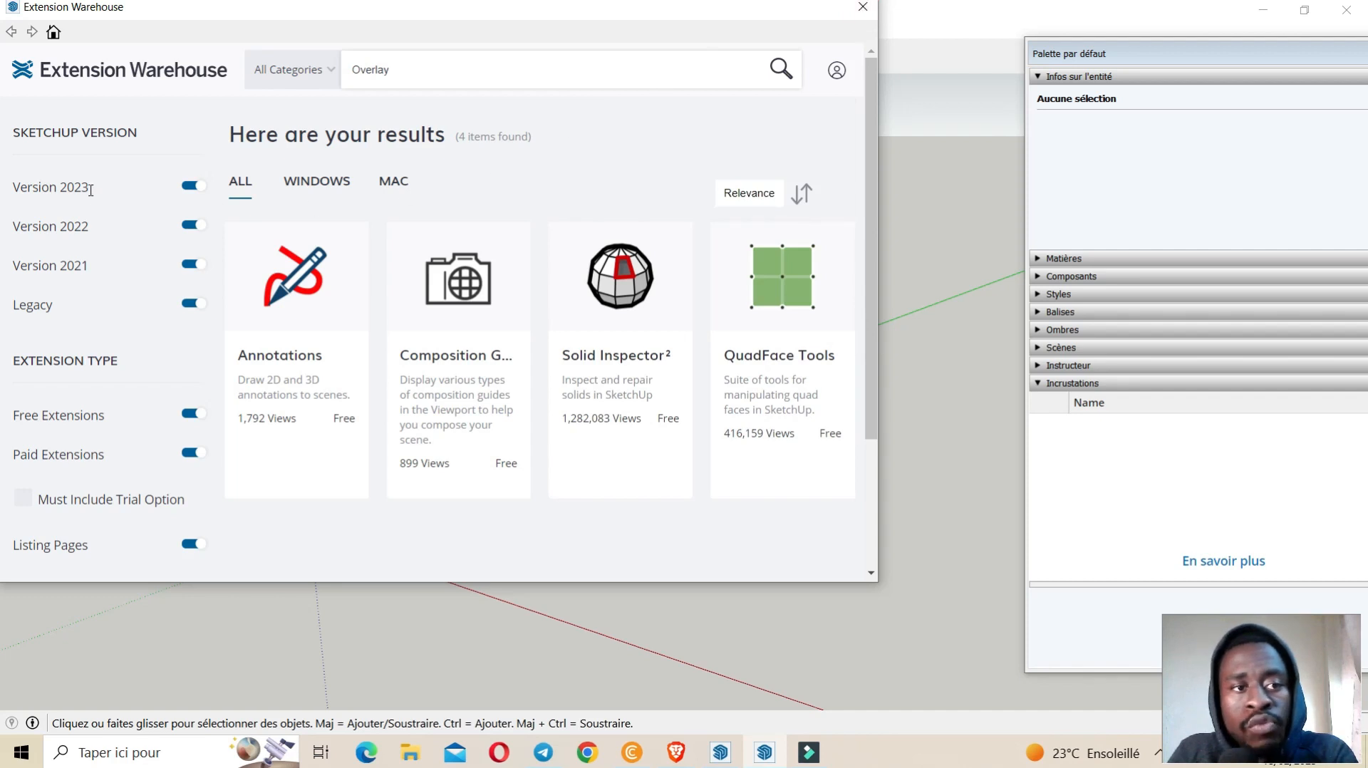
left_click_drag(82, 188, 38, 189)
left_click(862, 7)
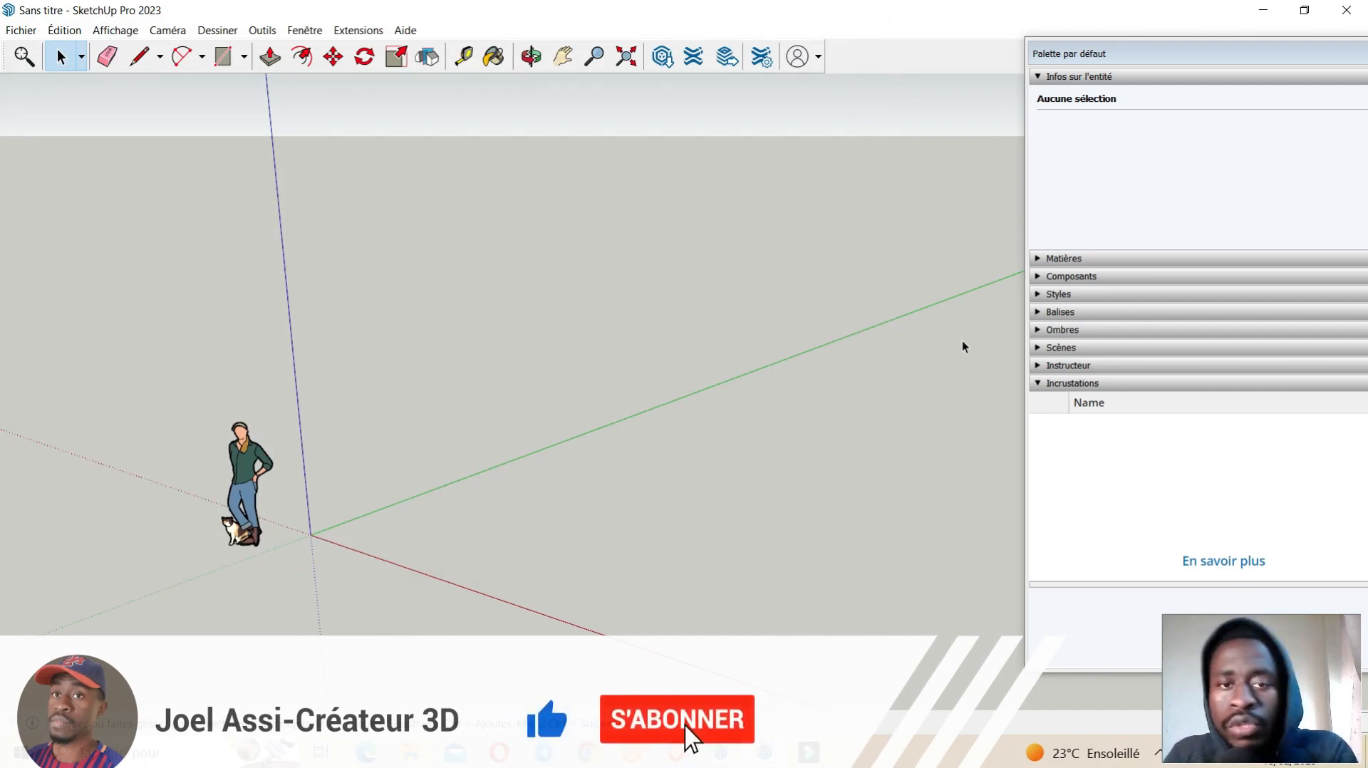
scroll(989, 293, "up", 3)
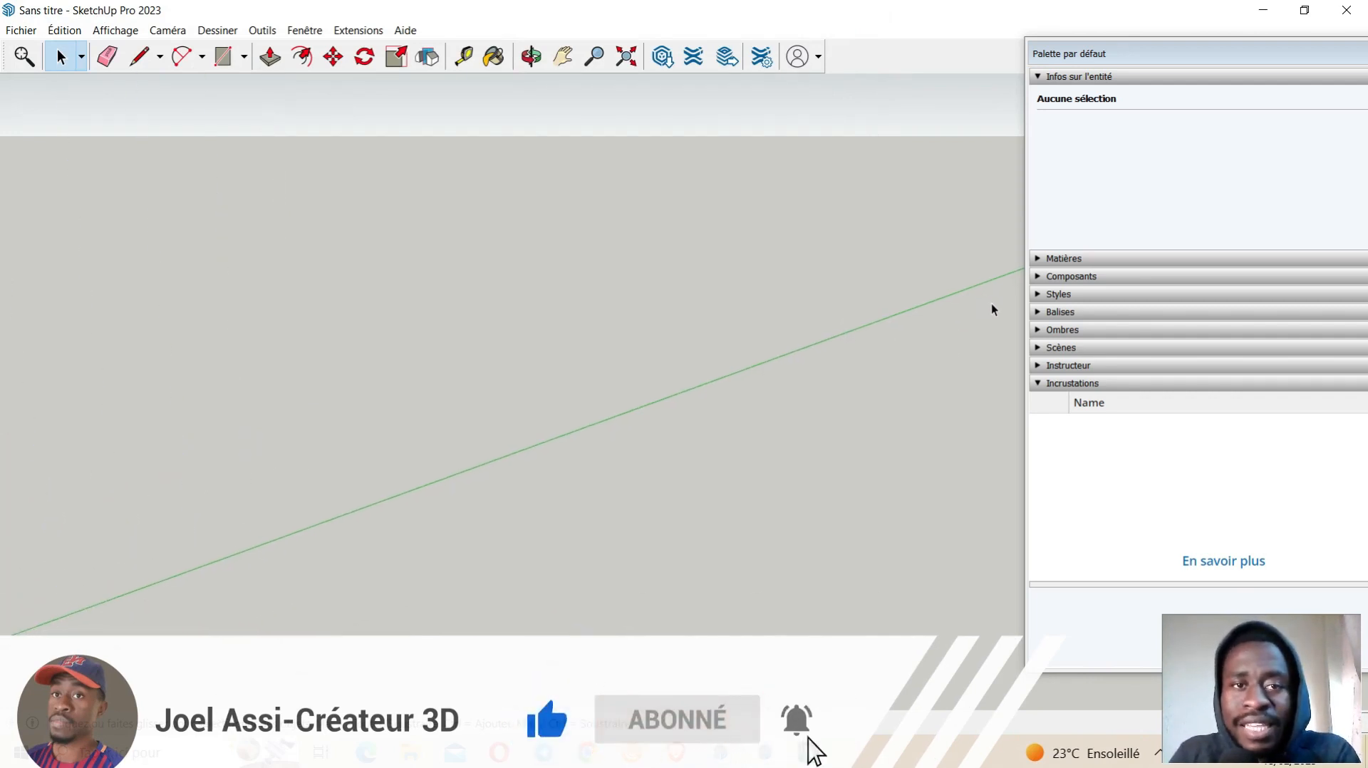
scroll(799, 453, "down", 1)
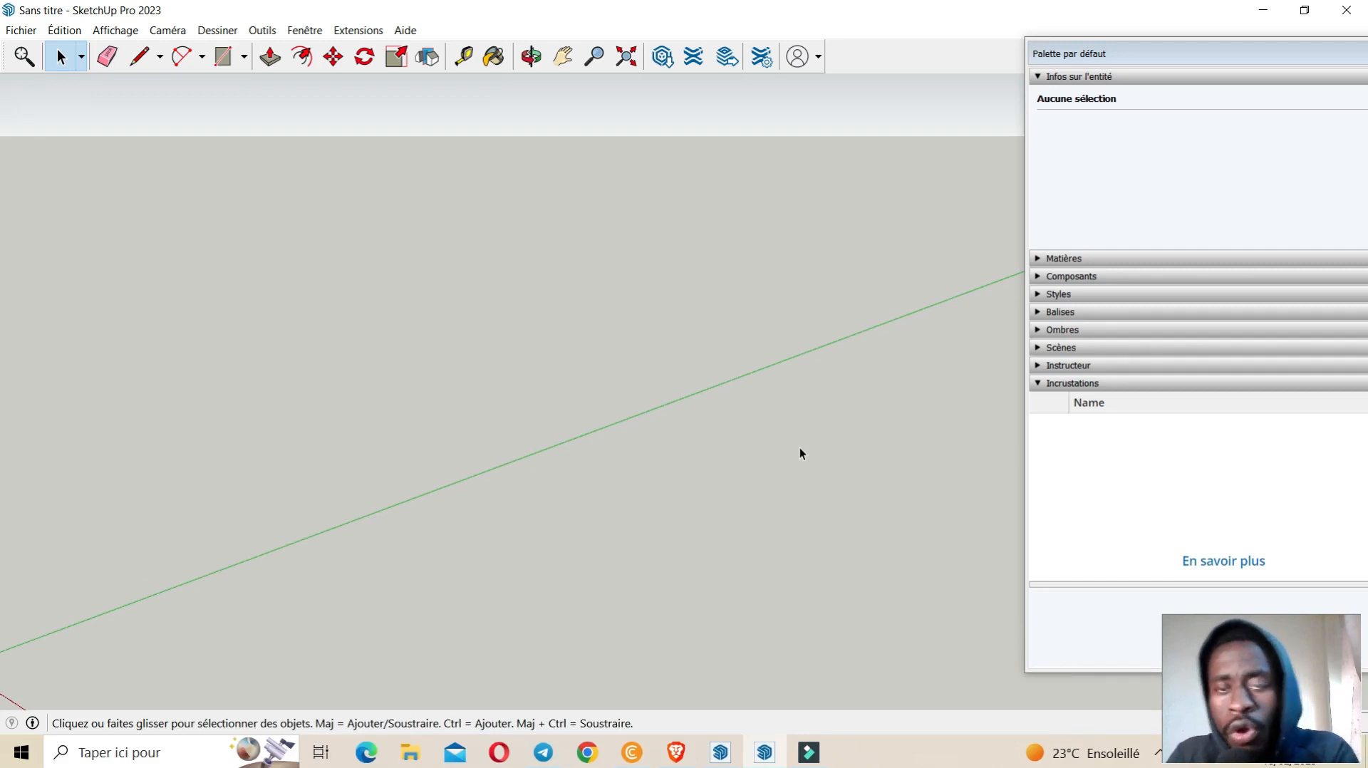
Switch to SketchUp Pro 2022, move the default palette aside, and examine the Retourner le long de axis options for the standing figure.
left_click(721, 751)
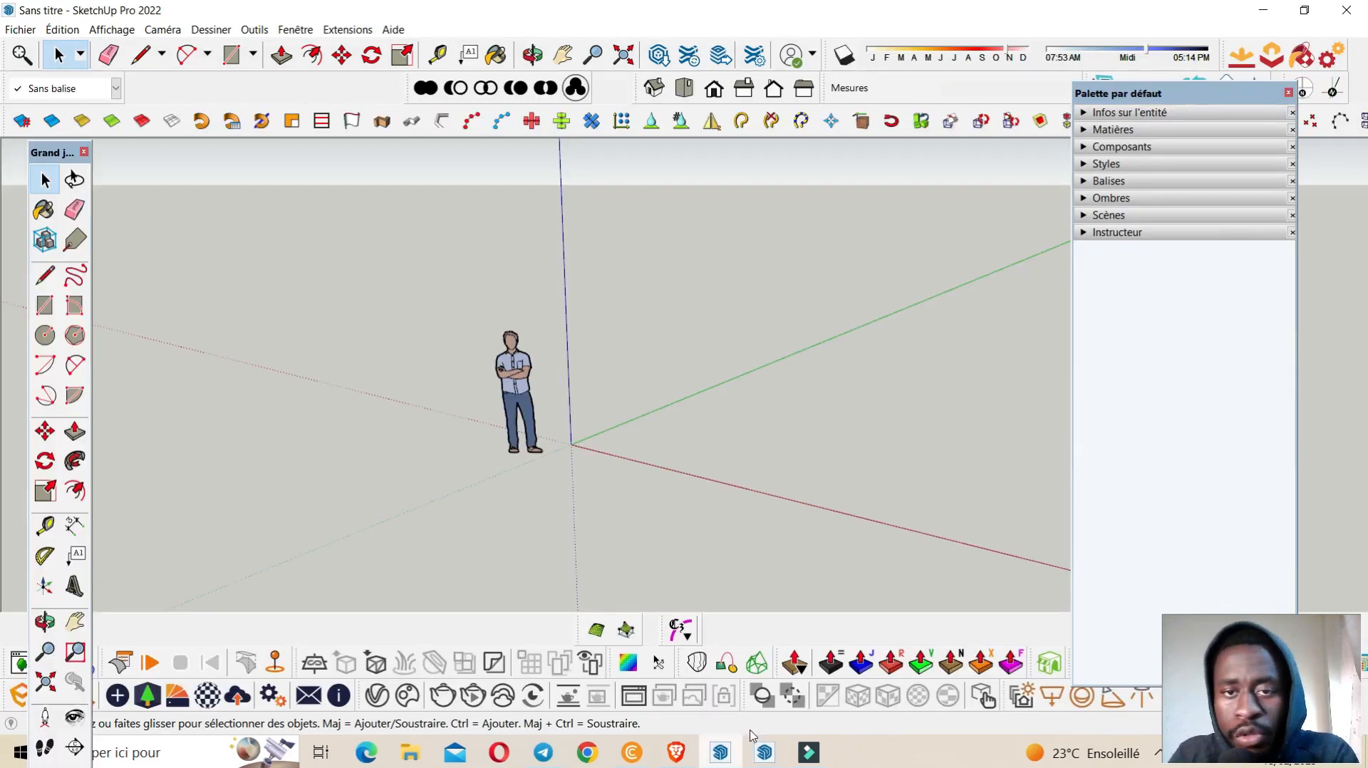
left_click_drag(1204, 94, 1297, 139)
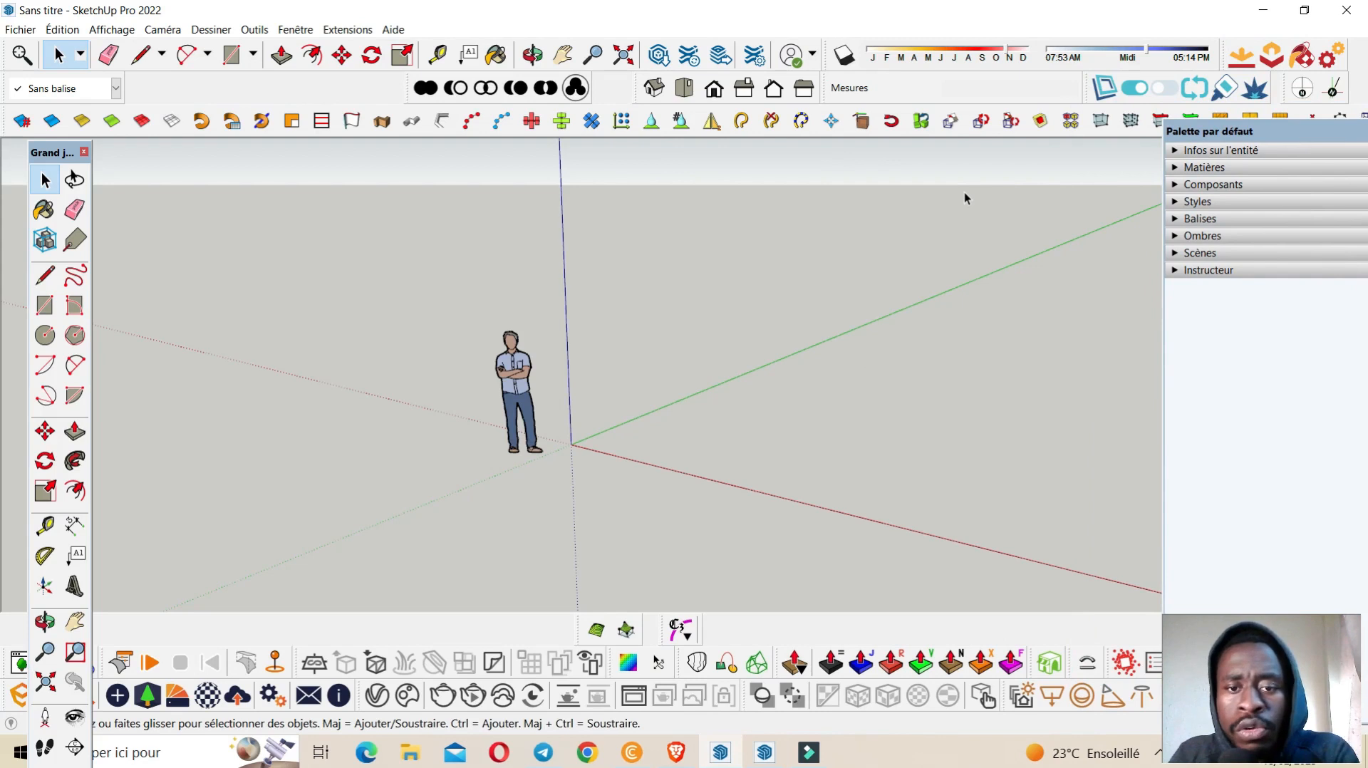
scroll(508, 396, "up", 2)
triple_click(519, 388)
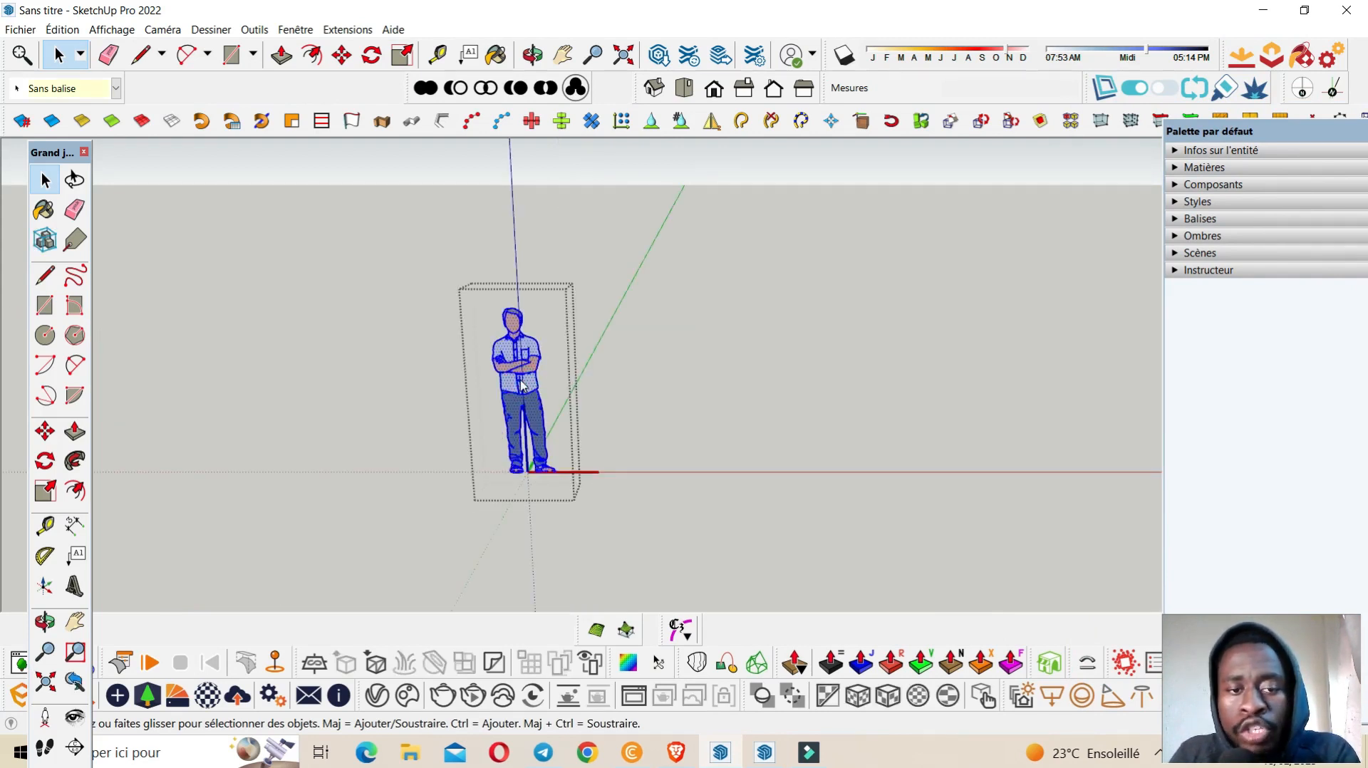
right_click(521, 386)
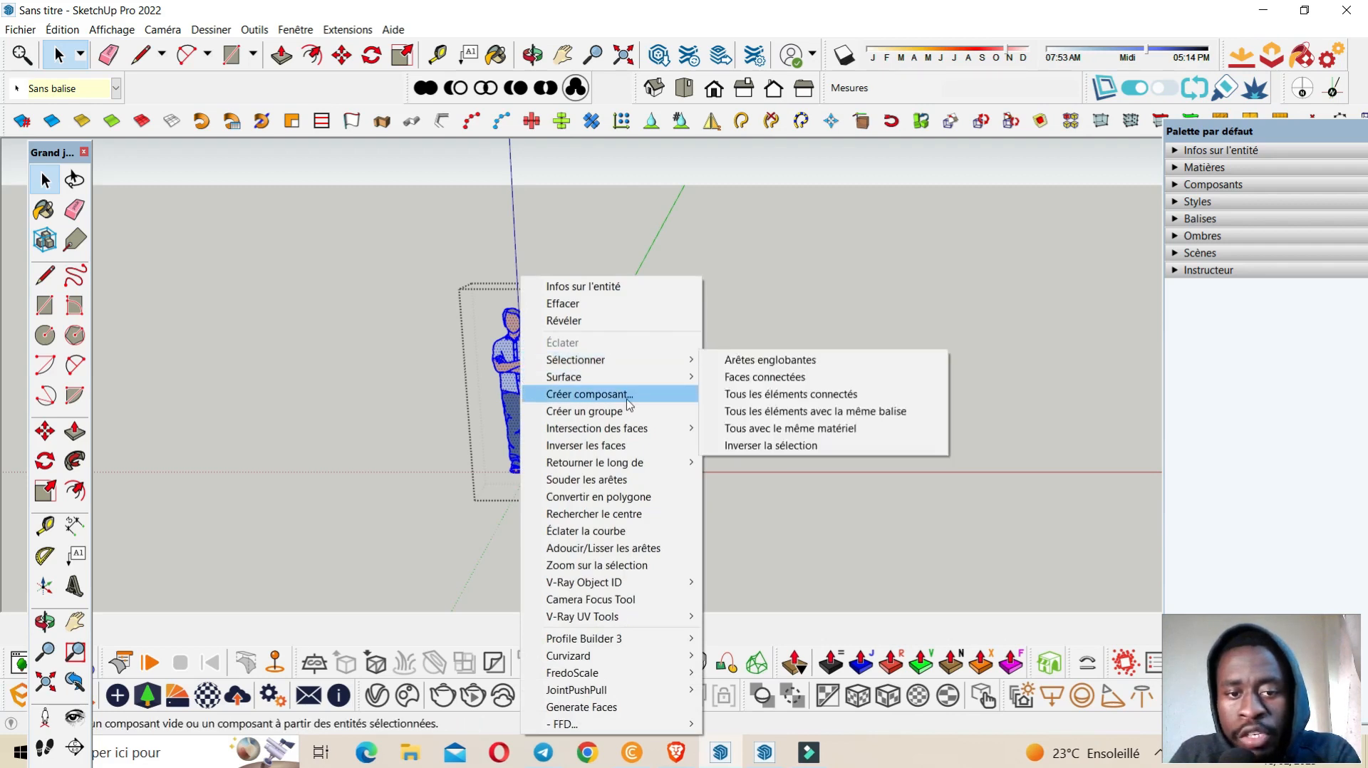
mouse_move(594, 464)
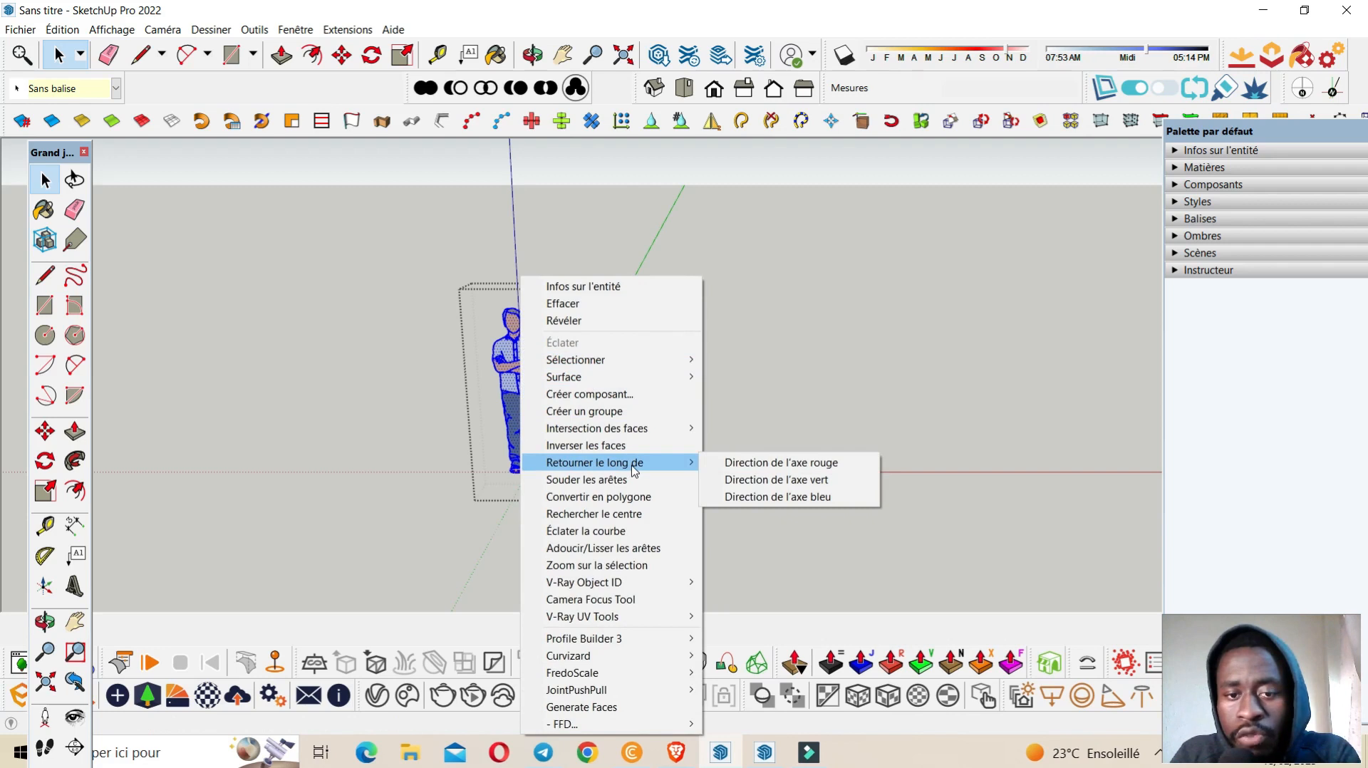
left_click(844, 497)
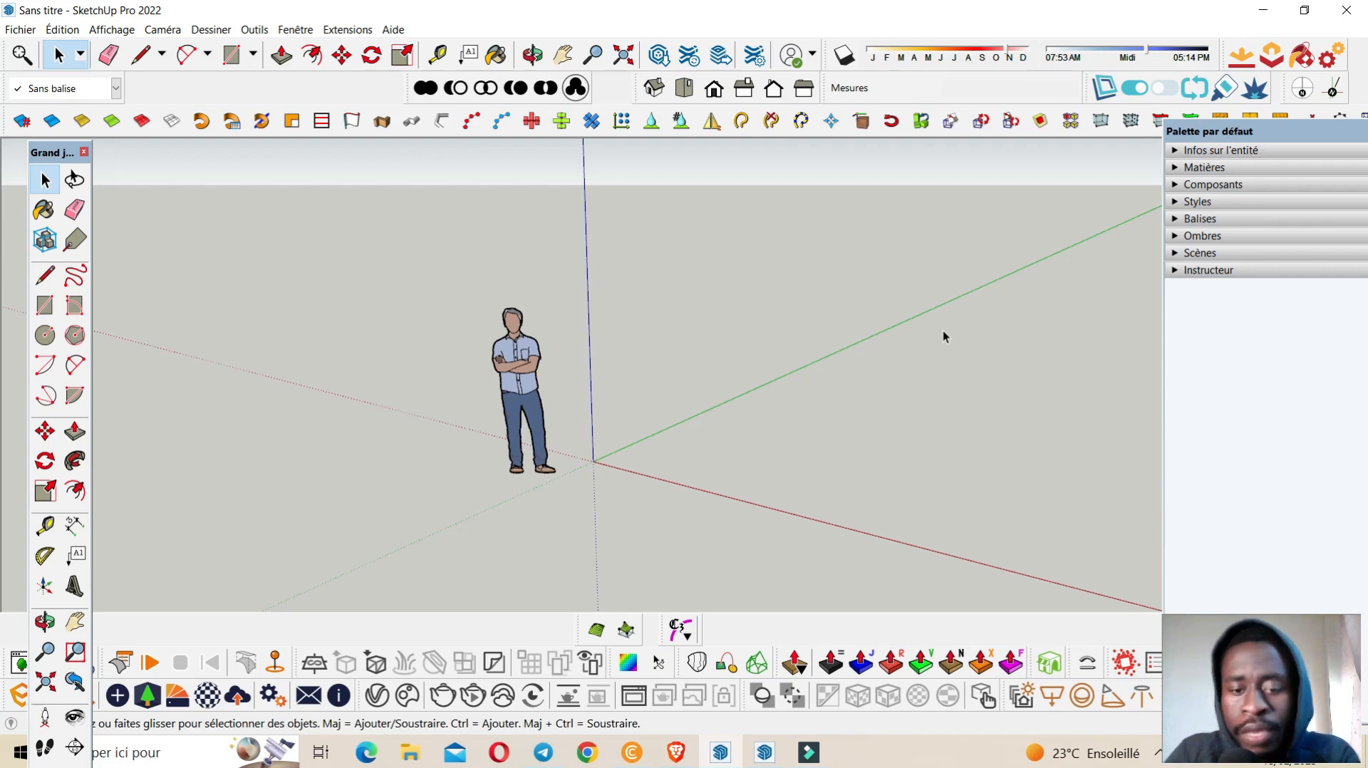
Compare the Retourner tool in SketchUp Pro 2023 with the available toolbars and the Mirror plugin in SketchUp Pro 2022.
left_click(766, 754)
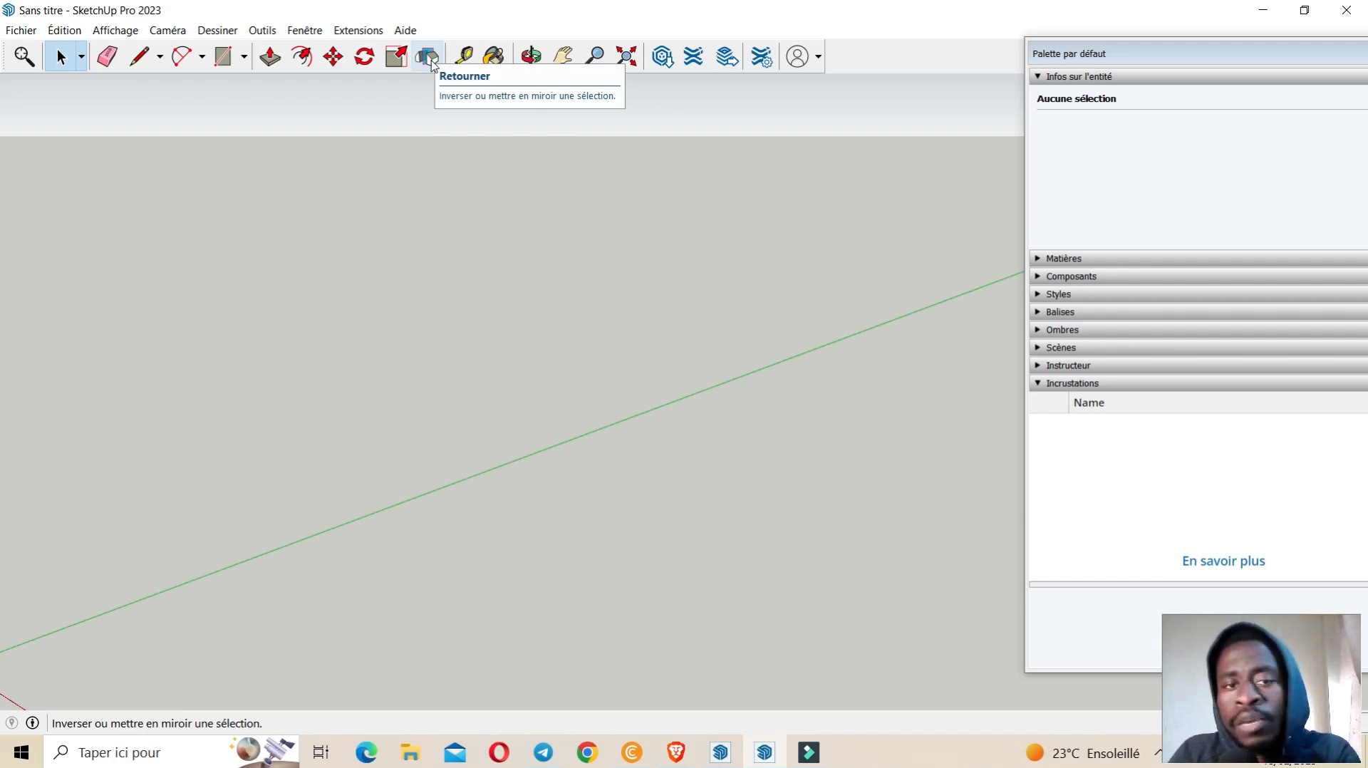
left_click(724, 753)
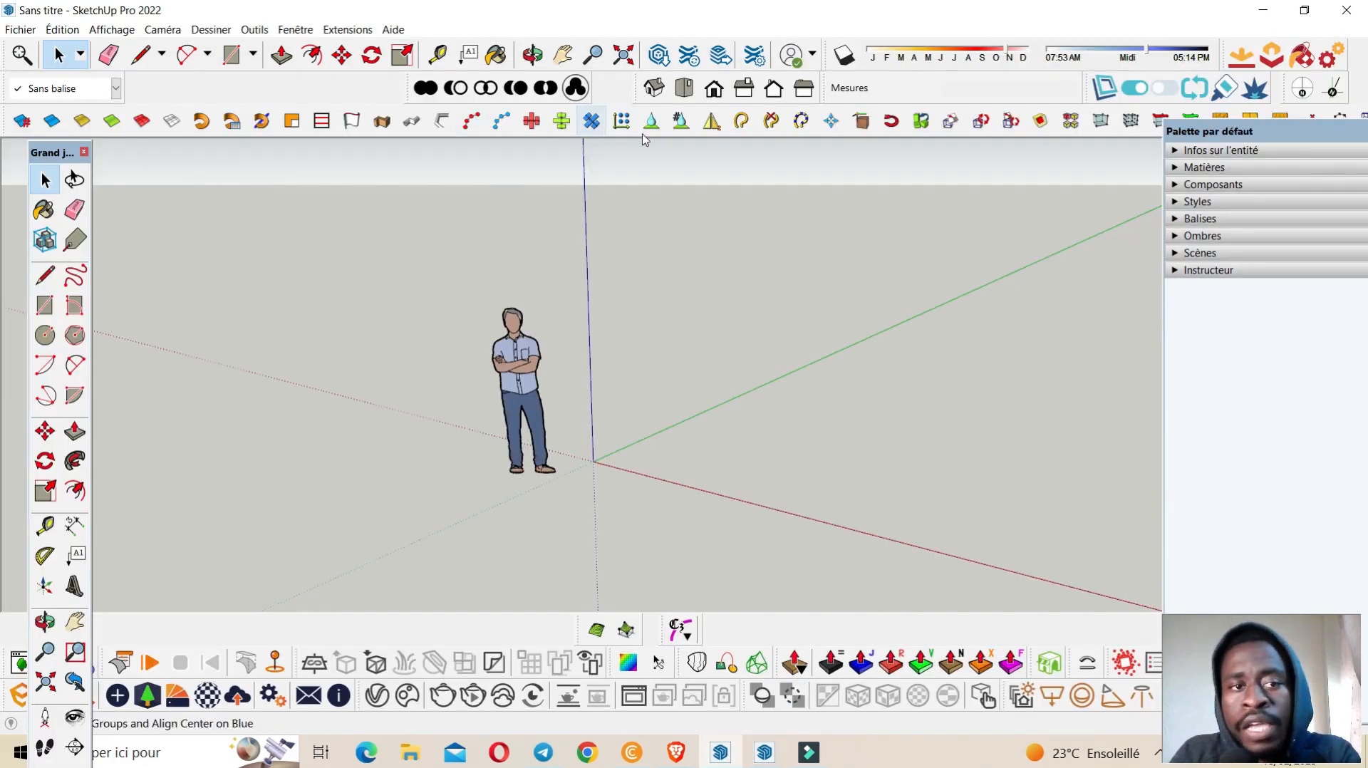
right_click(940, 97)
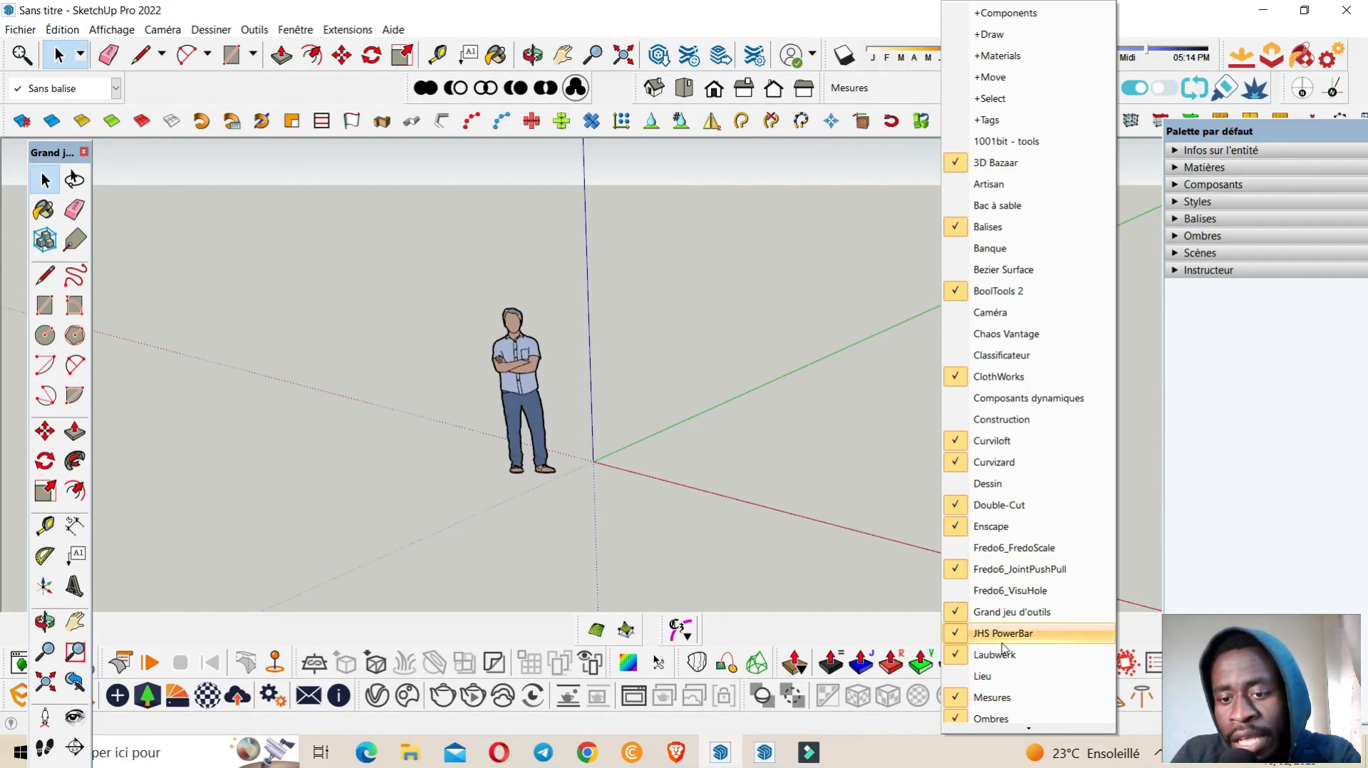
left_click(710, 129)
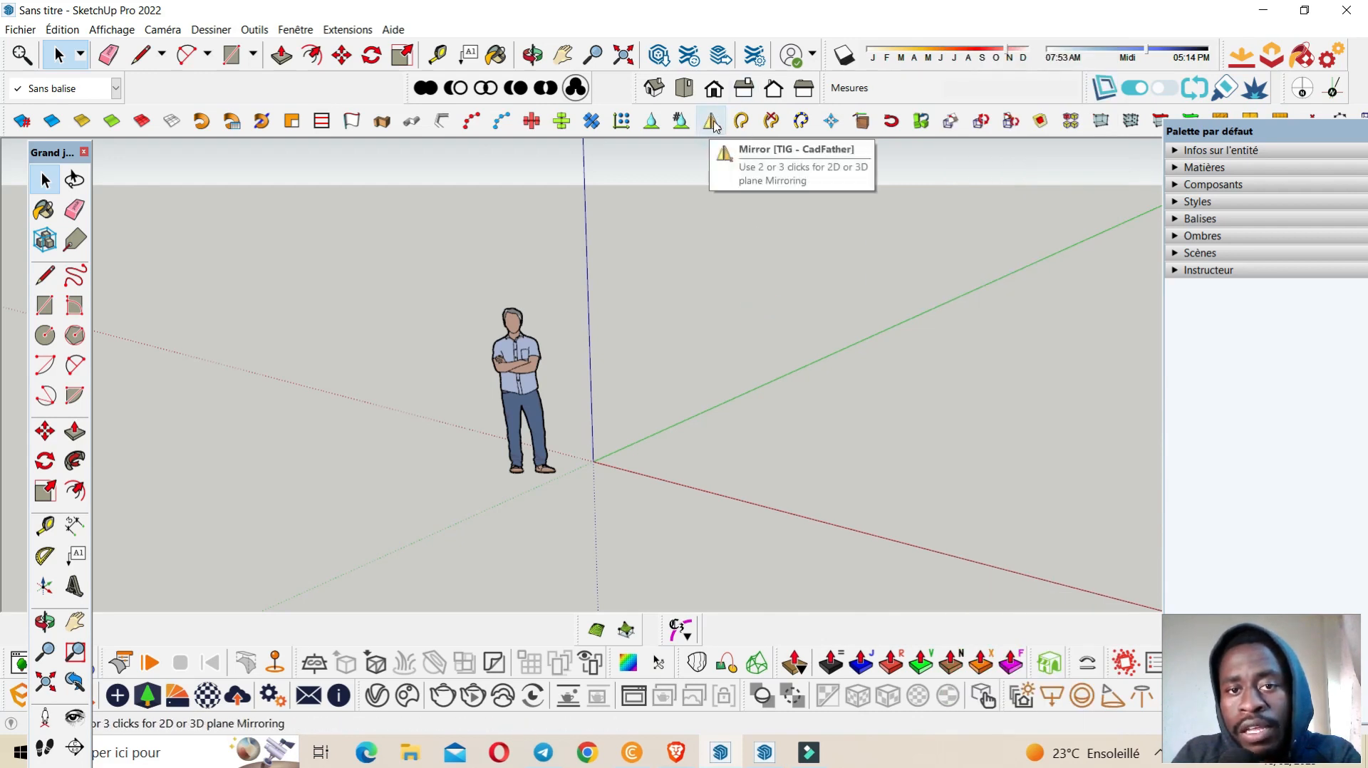
In SketchUp Pro 2023, draw a rectangle of about 3.15 m² beside the green axis and extrude it upward into a box.
left_click(764, 752)
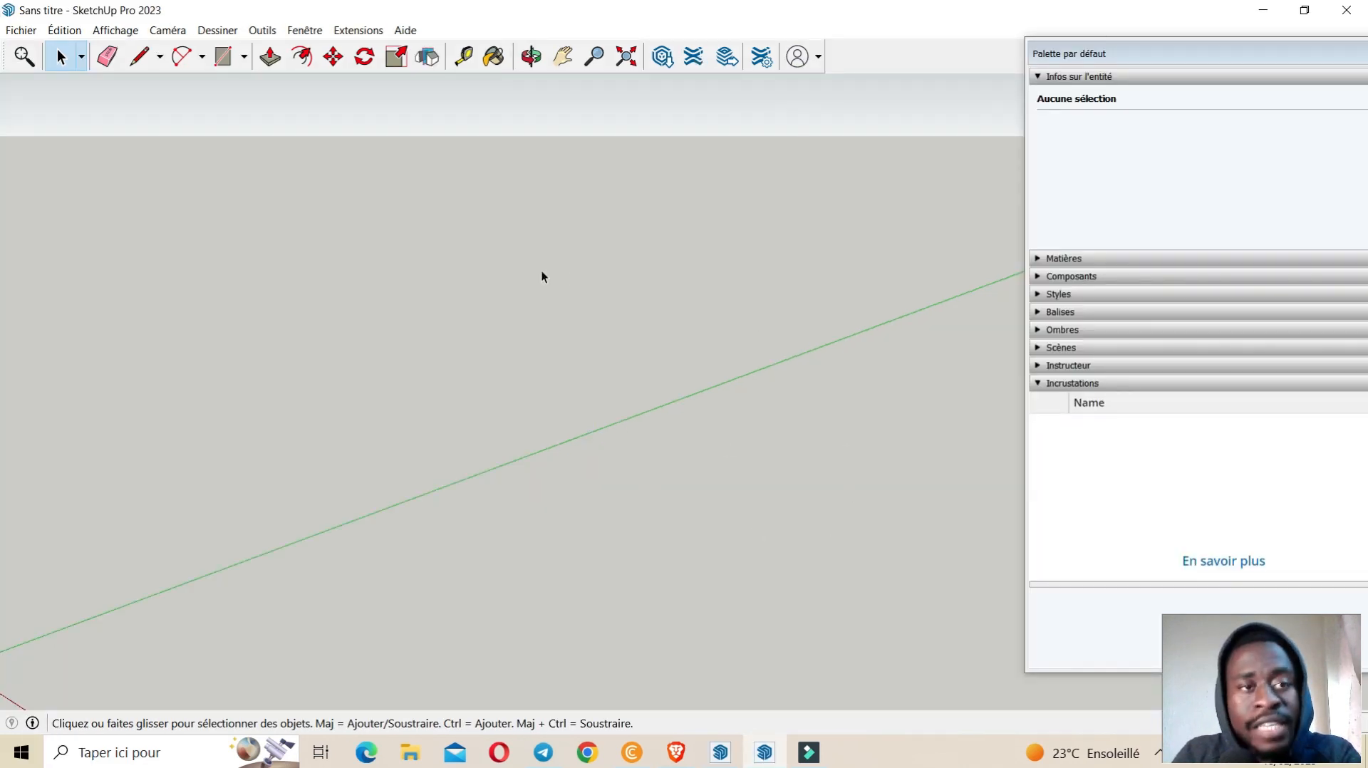
left_click(223, 57)
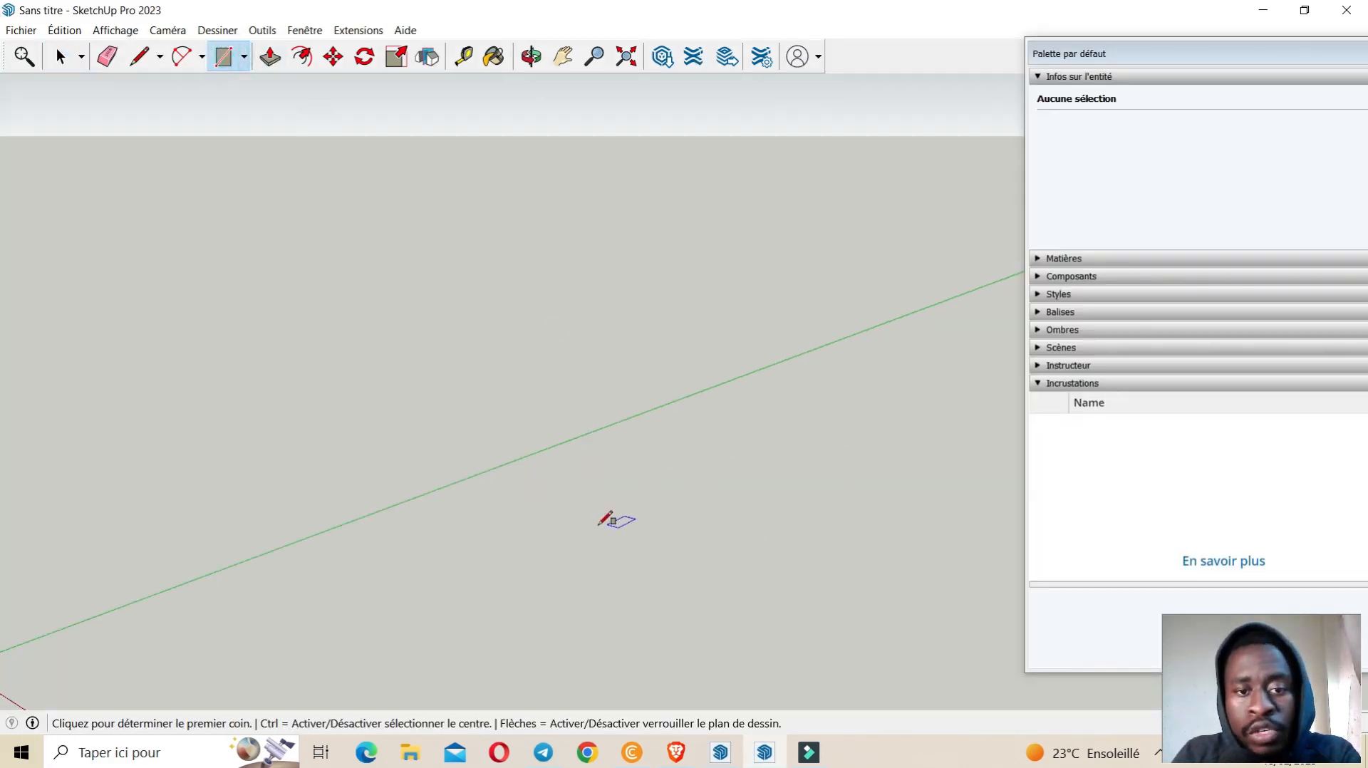
left_click(545, 502)
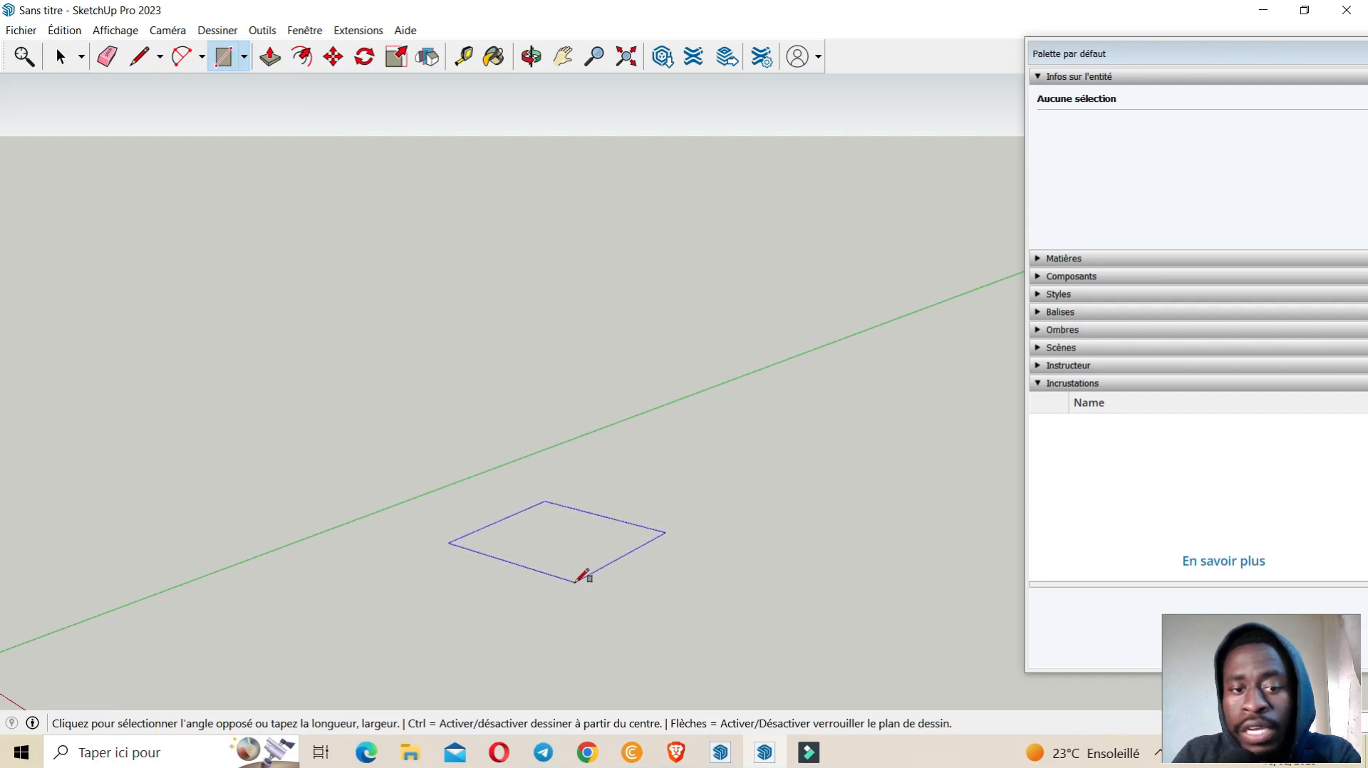
left_click(575, 582)
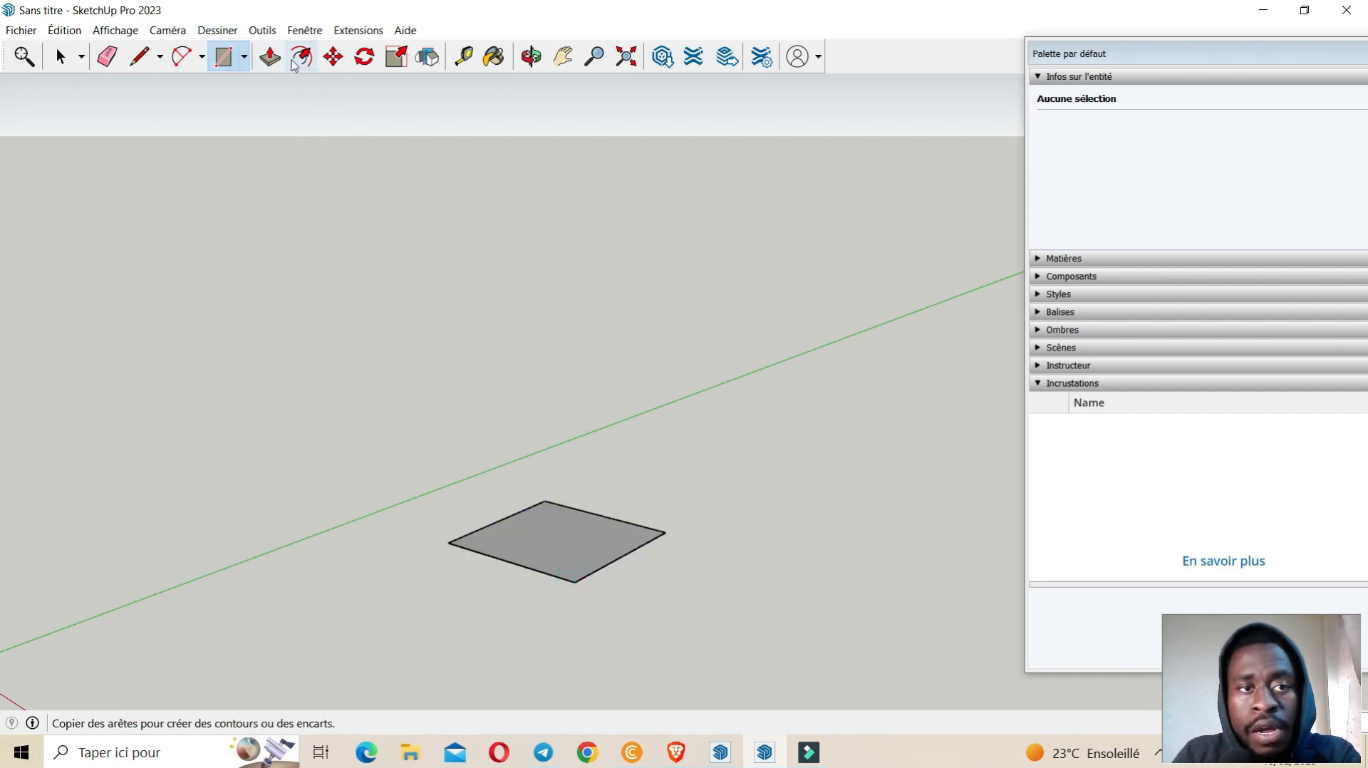
left_click(270, 57)
left_click(562, 549)
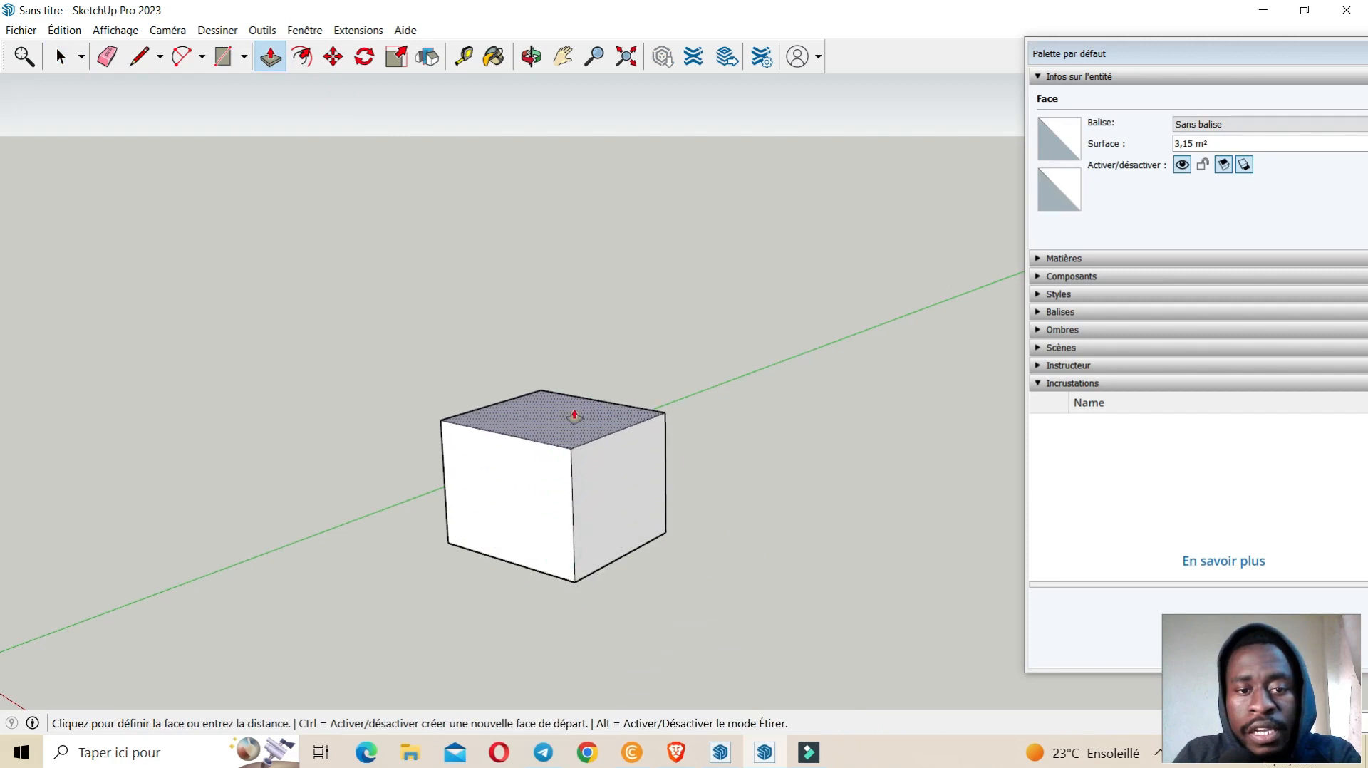
left_click(571, 448)
Select all faces and edges of the box and make them a group.
left_click(61, 57)
left_click_drag(714, 586, 540, 354)
right_click(568, 498)
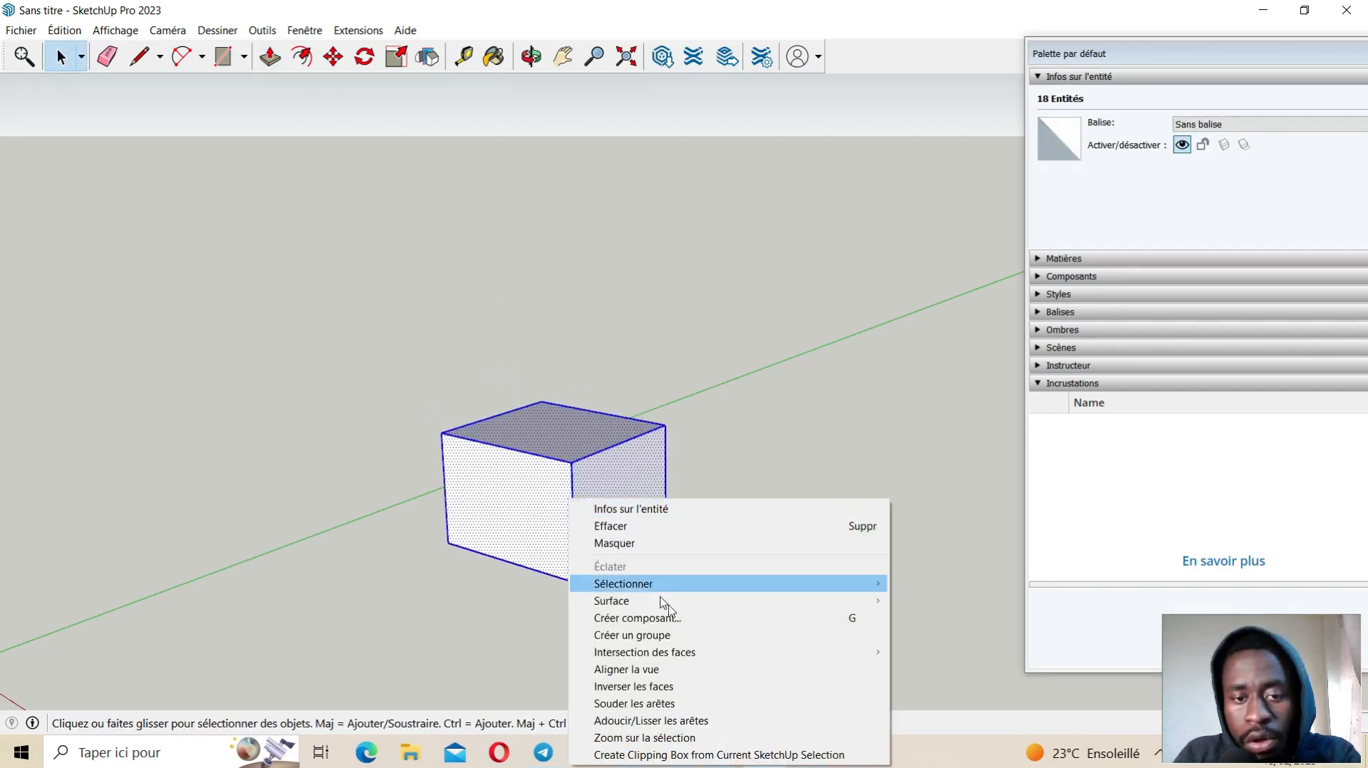
left_click(690, 635)
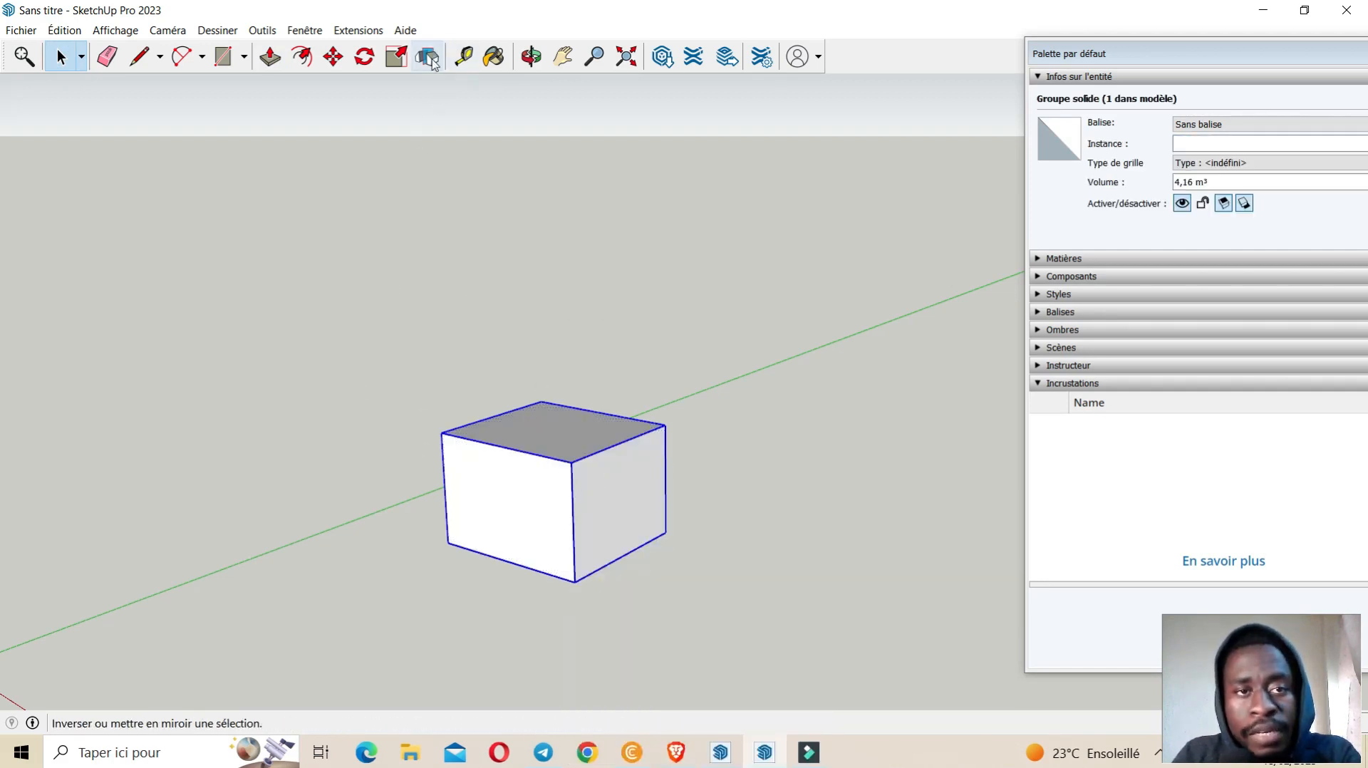
Open the box group for editing, select all its geometry, and examine the available commands for a flip option.
triple_click(579, 489)
right_click(579, 489)
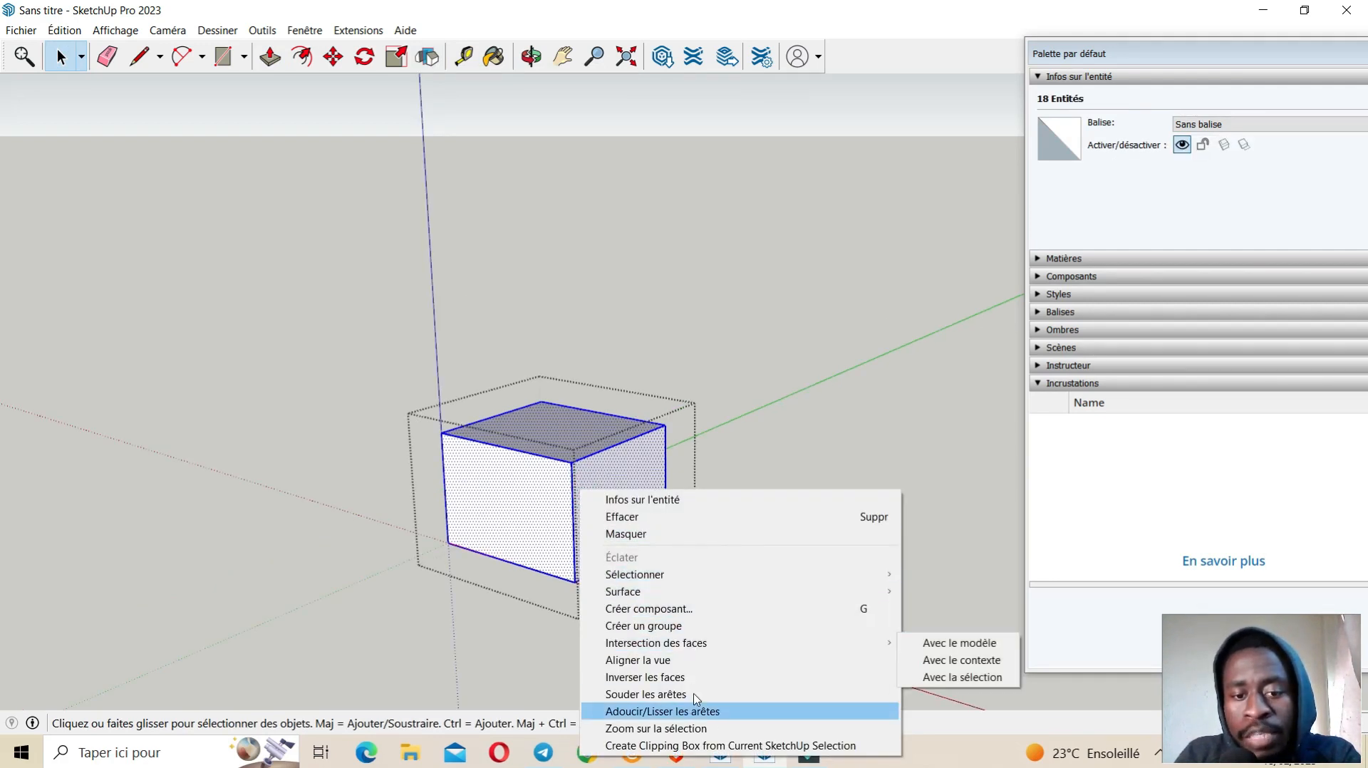
left_click(689, 277)
scroll(583, 225, "down", 3)
scroll(575, 468, "up", 2)
scroll(572, 464, "up", 1)
scroll(571, 367, "down", 2)
scroll(602, 423, "up", 2)
double_click(589, 382)
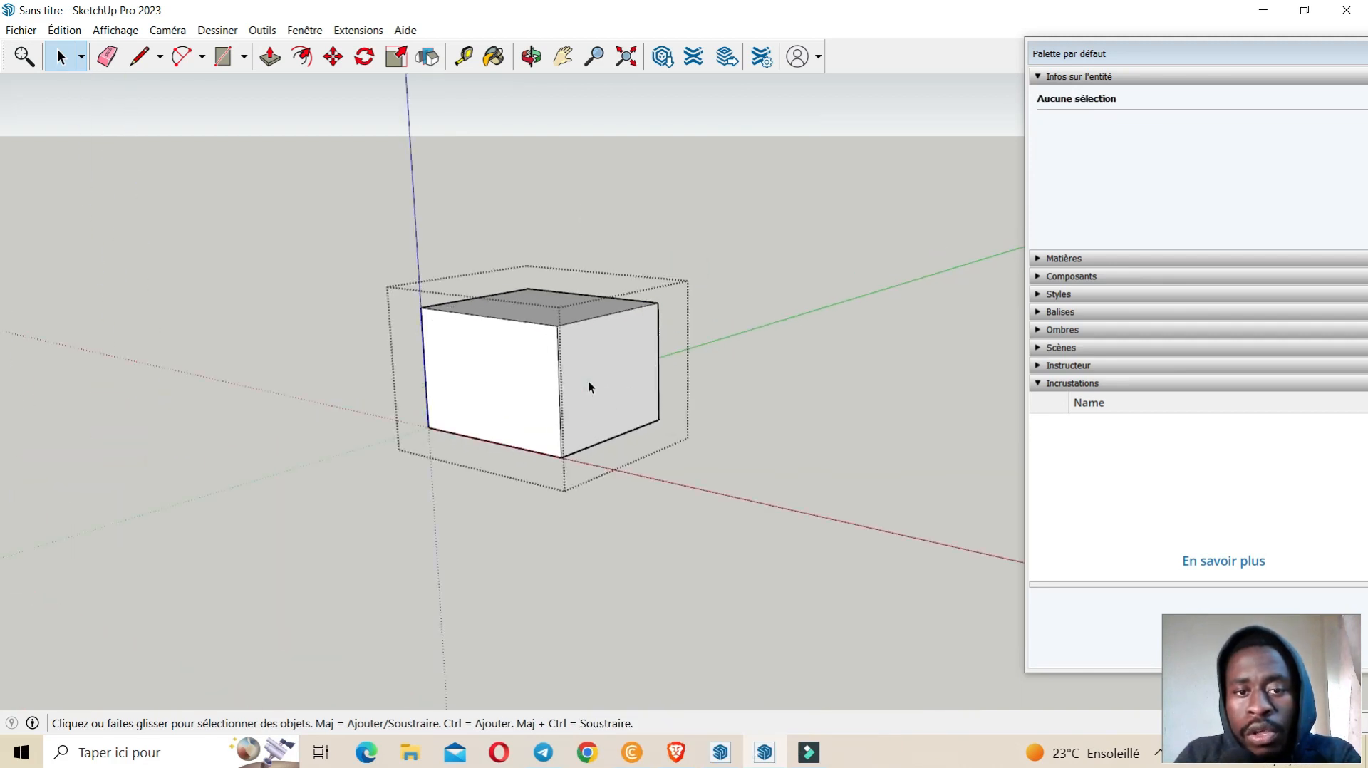
triple_click(588, 382)
right_click(589, 382)
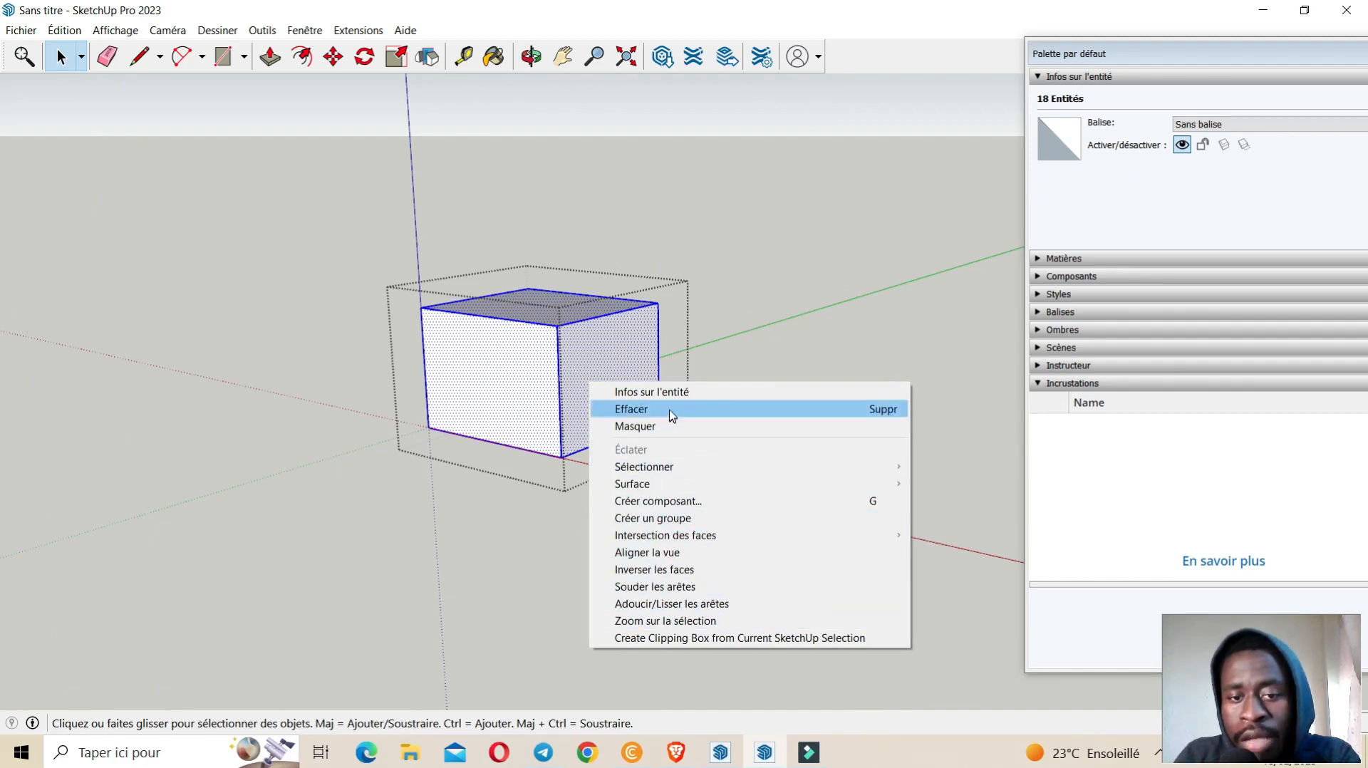
Switch to SketchUp Pro 2022 and review the figure's Retourner le long de options for comparison, without applying one.
left_click(721, 755)
left_click(514, 385)
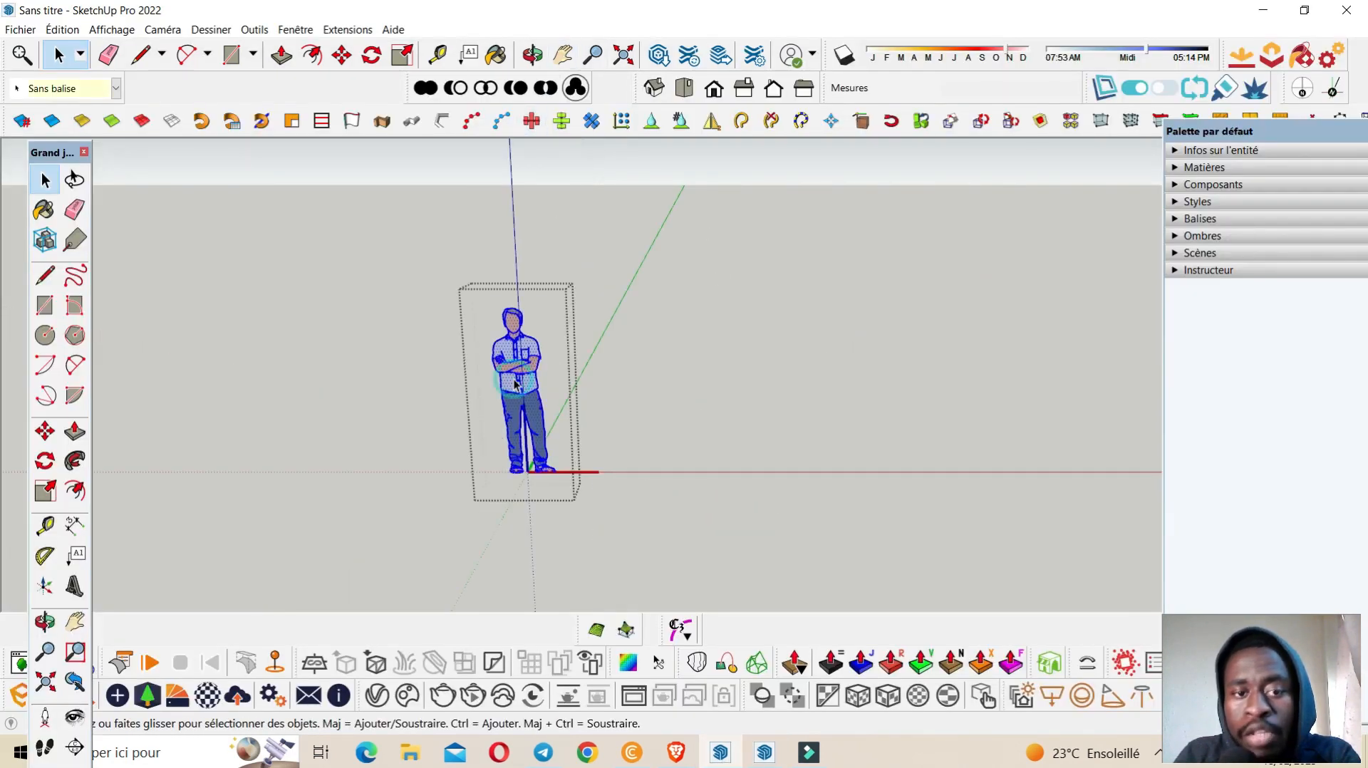
right_click(515, 385)
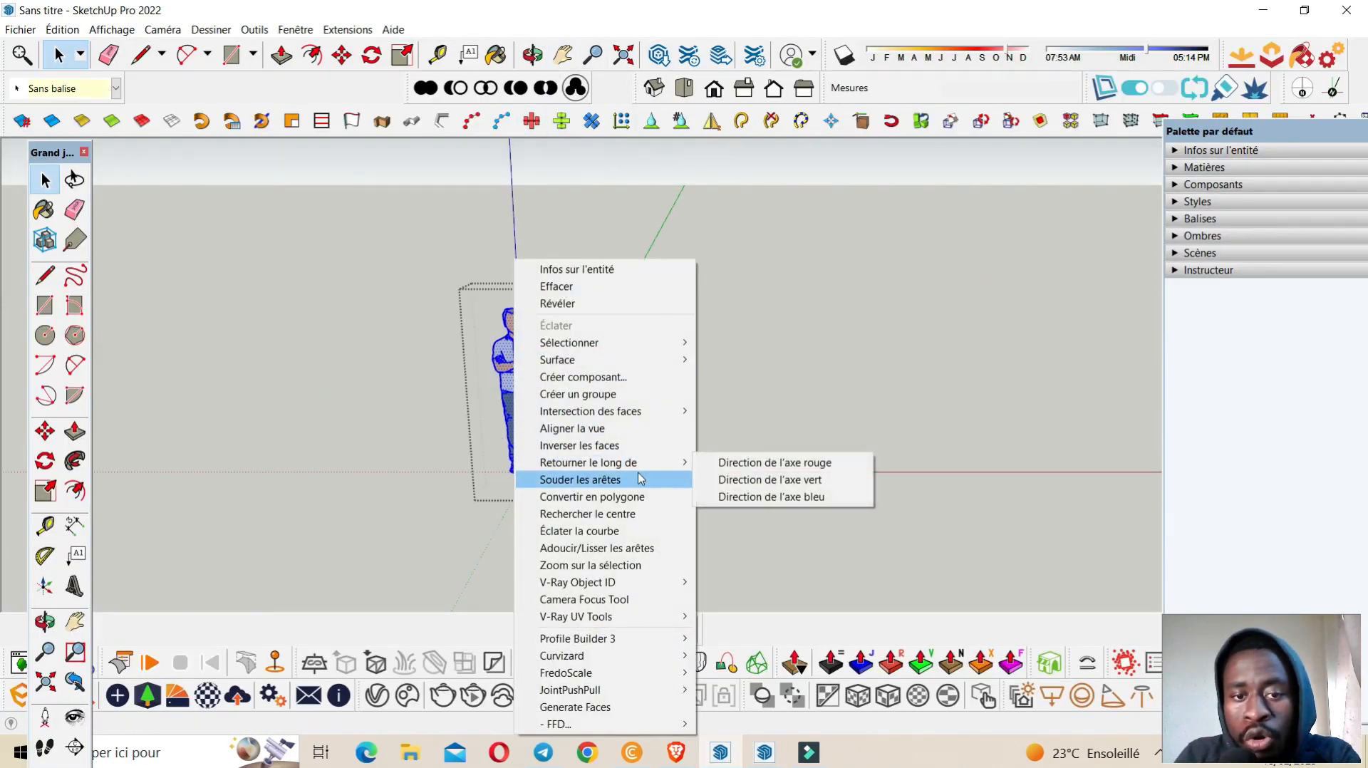
left_click(928, 328)
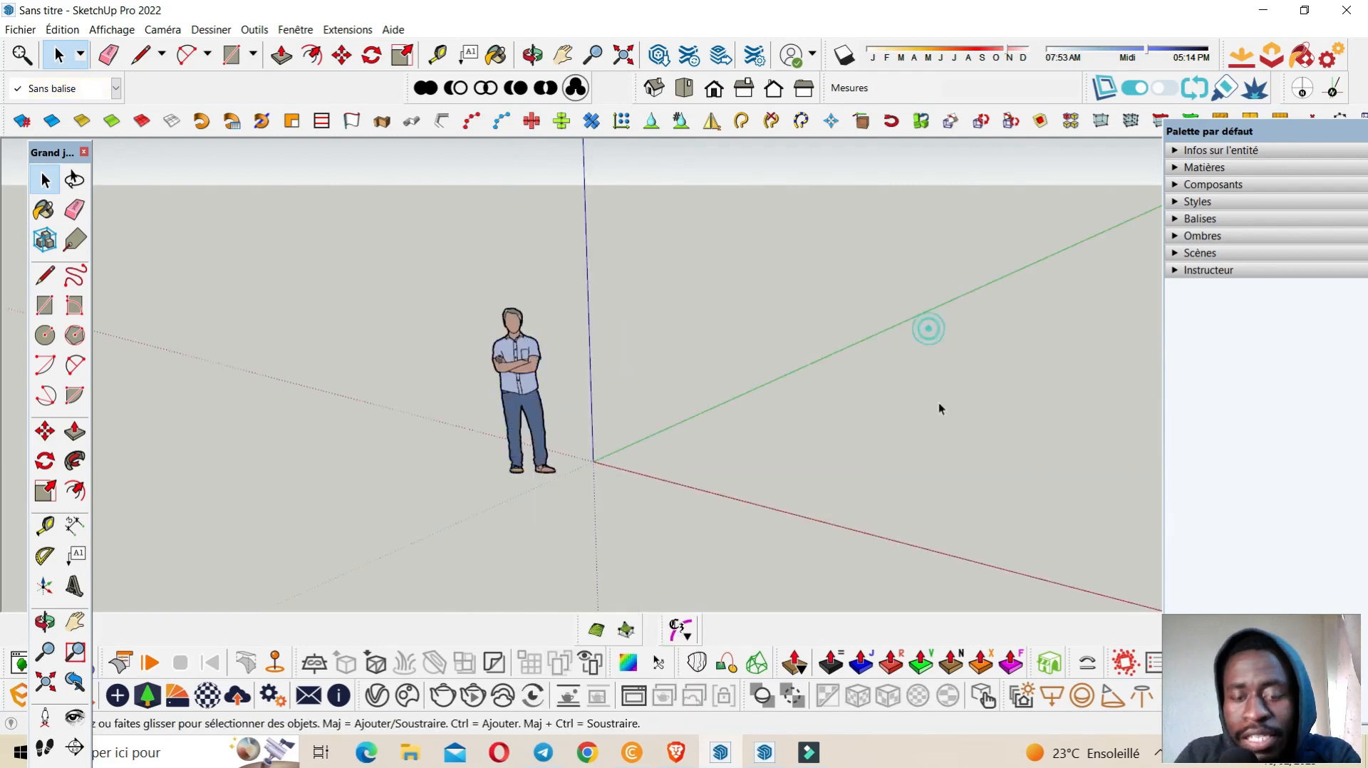
Return to SketchUp Pro 2023, close the group editing, and examine the Retourner tool's red, green and blue planes on the box group.
left_click(776, 745)
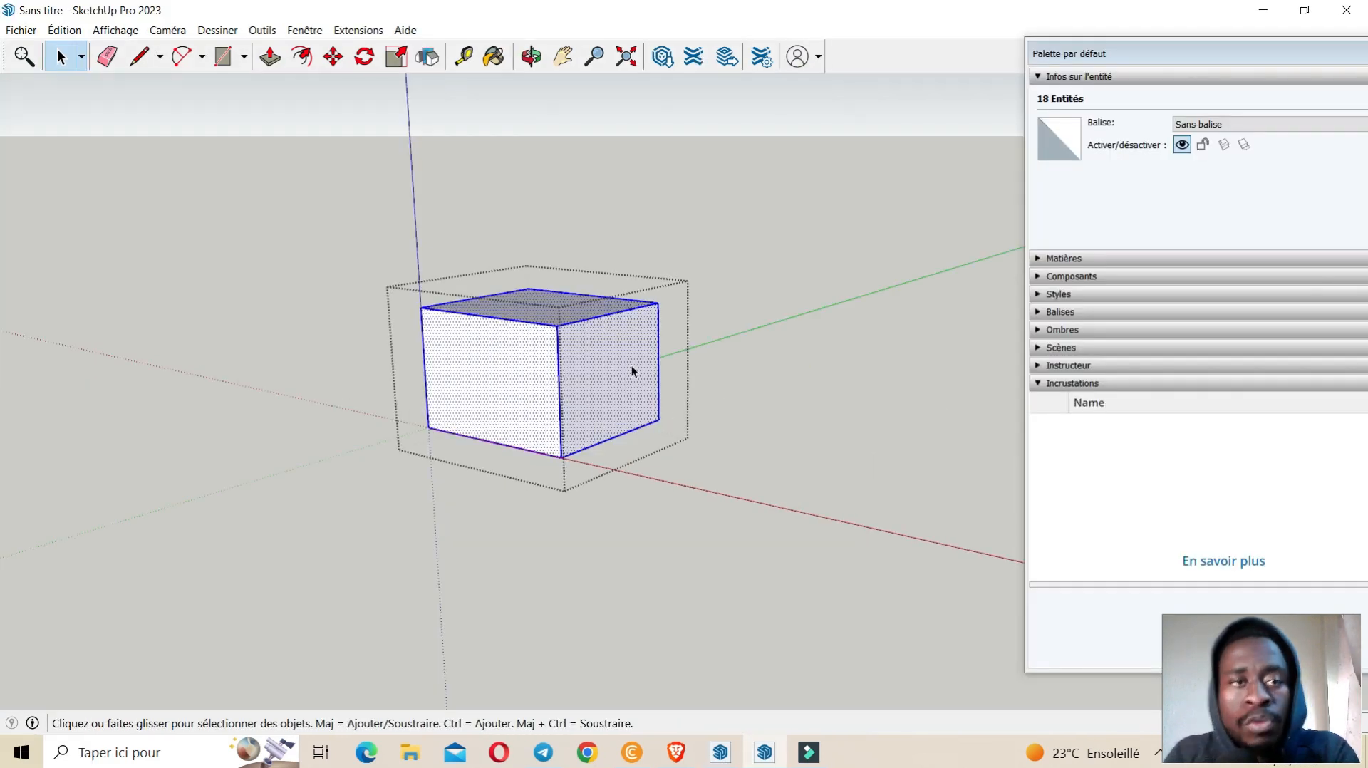
left_click(715, 383)
scroll(536, 314, "up", 1)
left_click(585, 335)
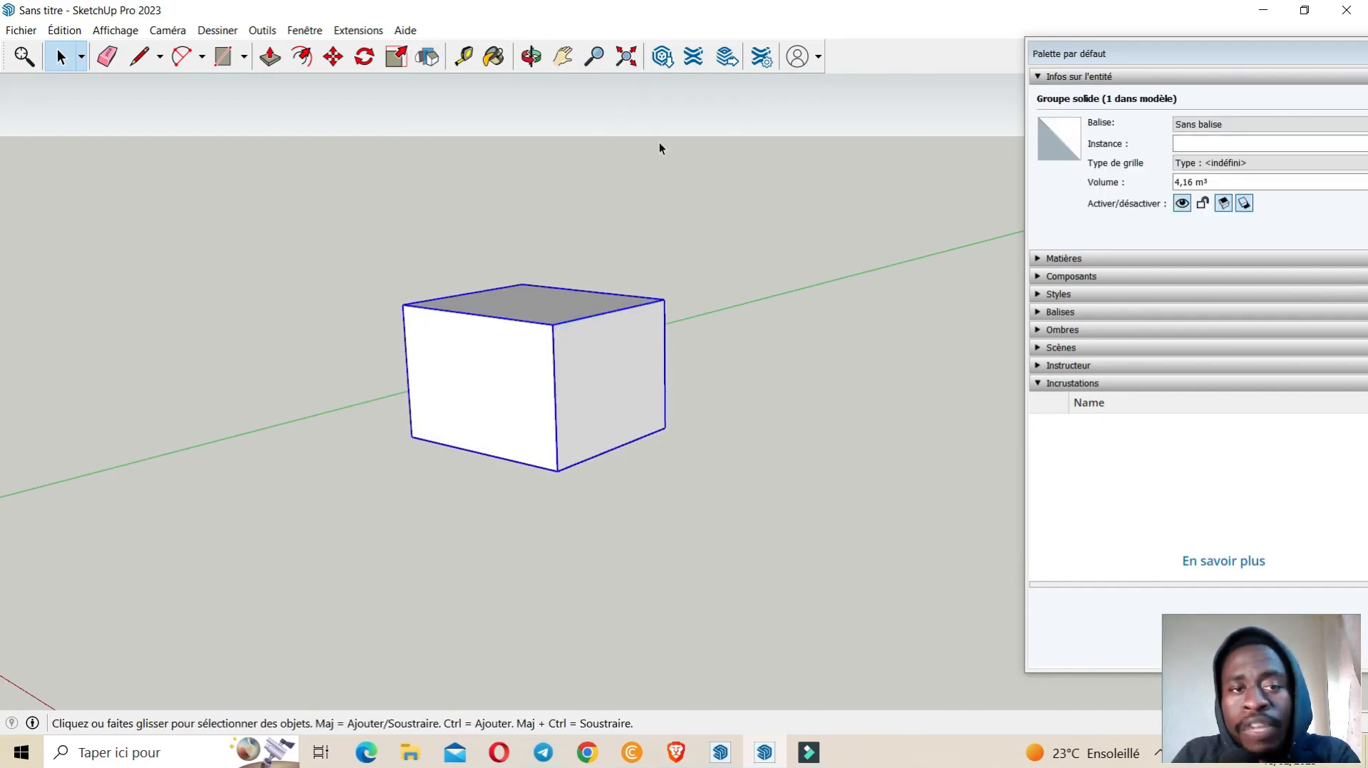
left_click(426, 57)
scroll(520, 347, "up", 3)
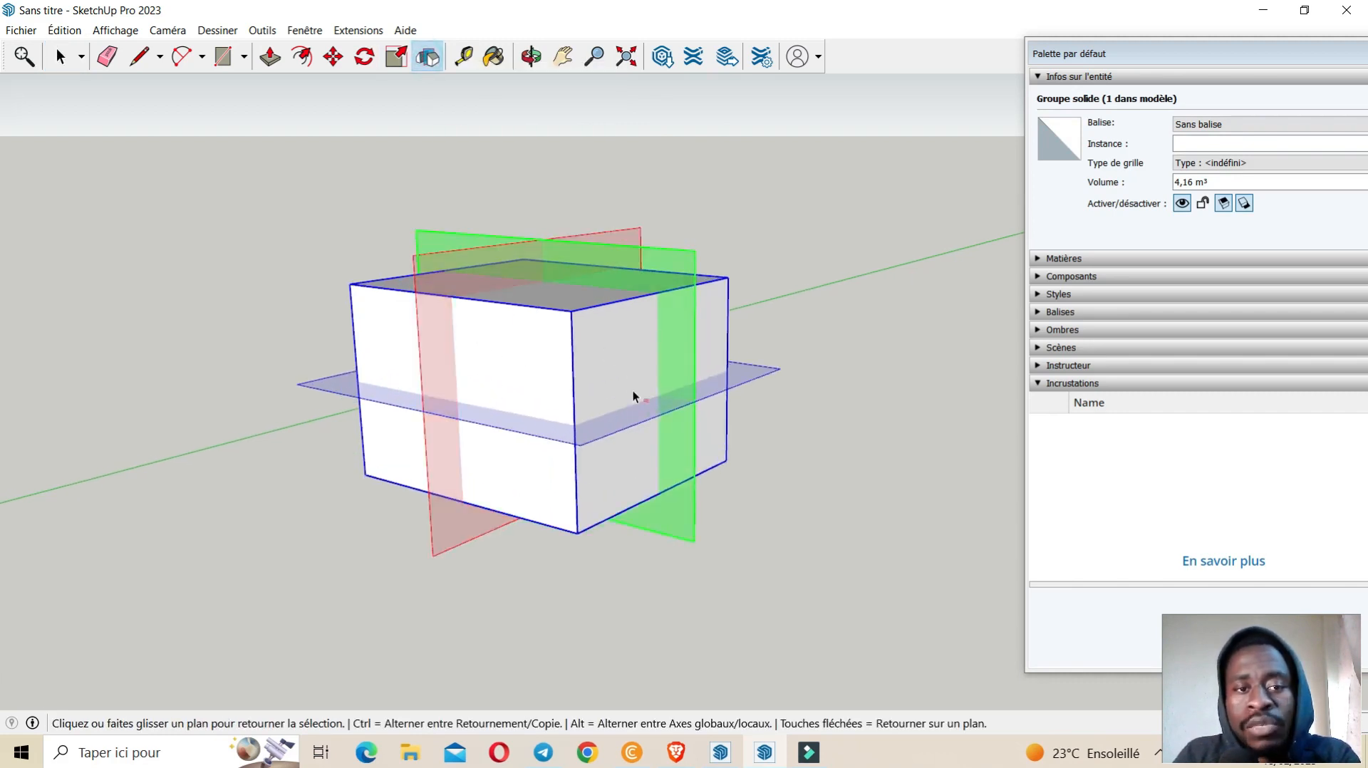
scroll(633, 393, "down", 3)
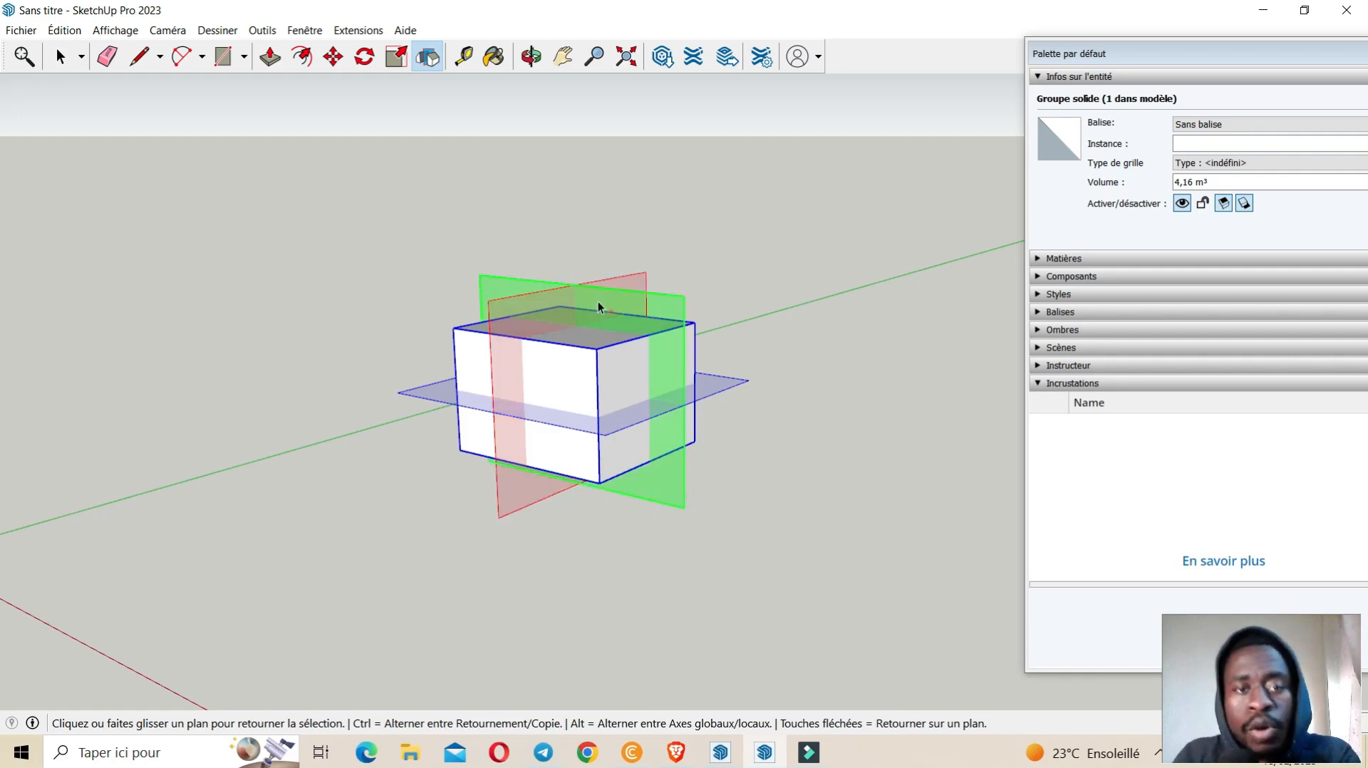
Flip the box group with the Retourner tool across its red plane, offset along the red axis.
left_click(530, 56)
left_click_drag(586, 418, 677, 425)
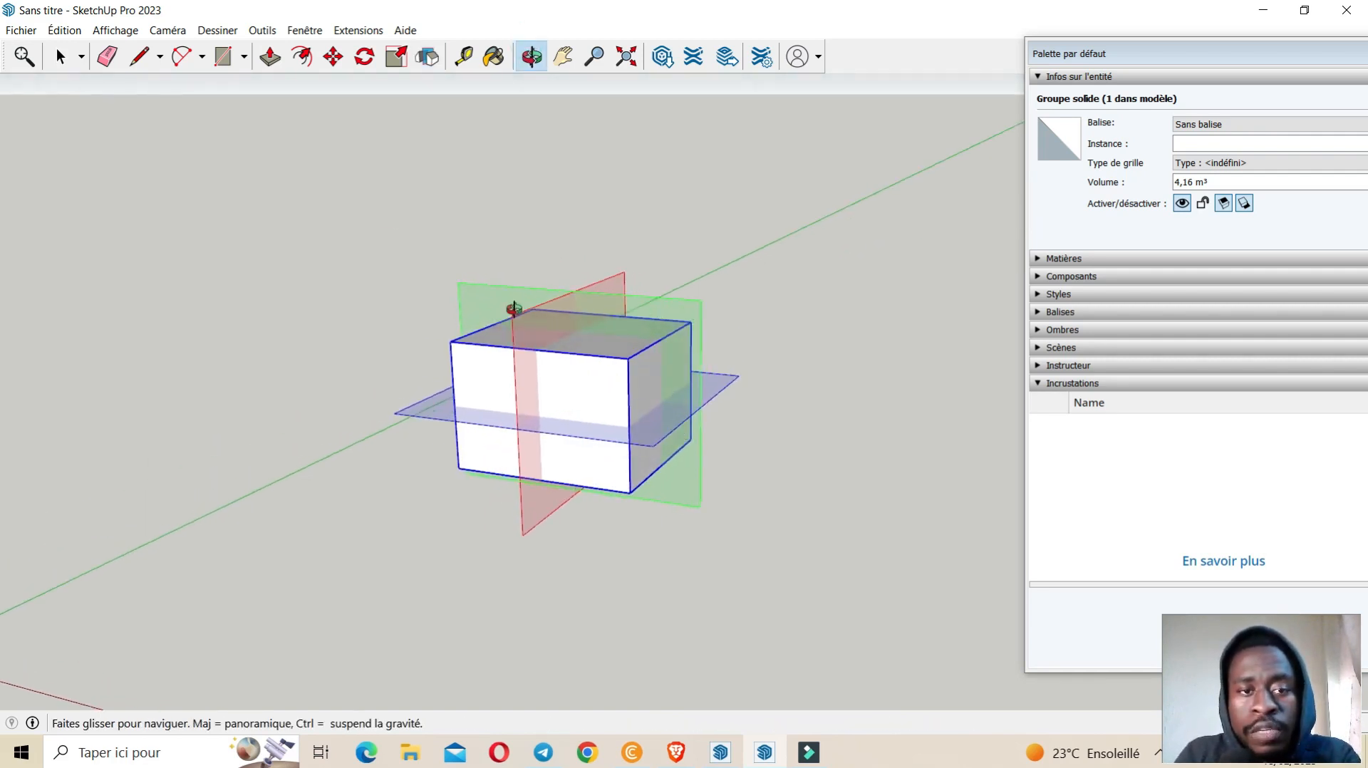
left_click(60, 57)
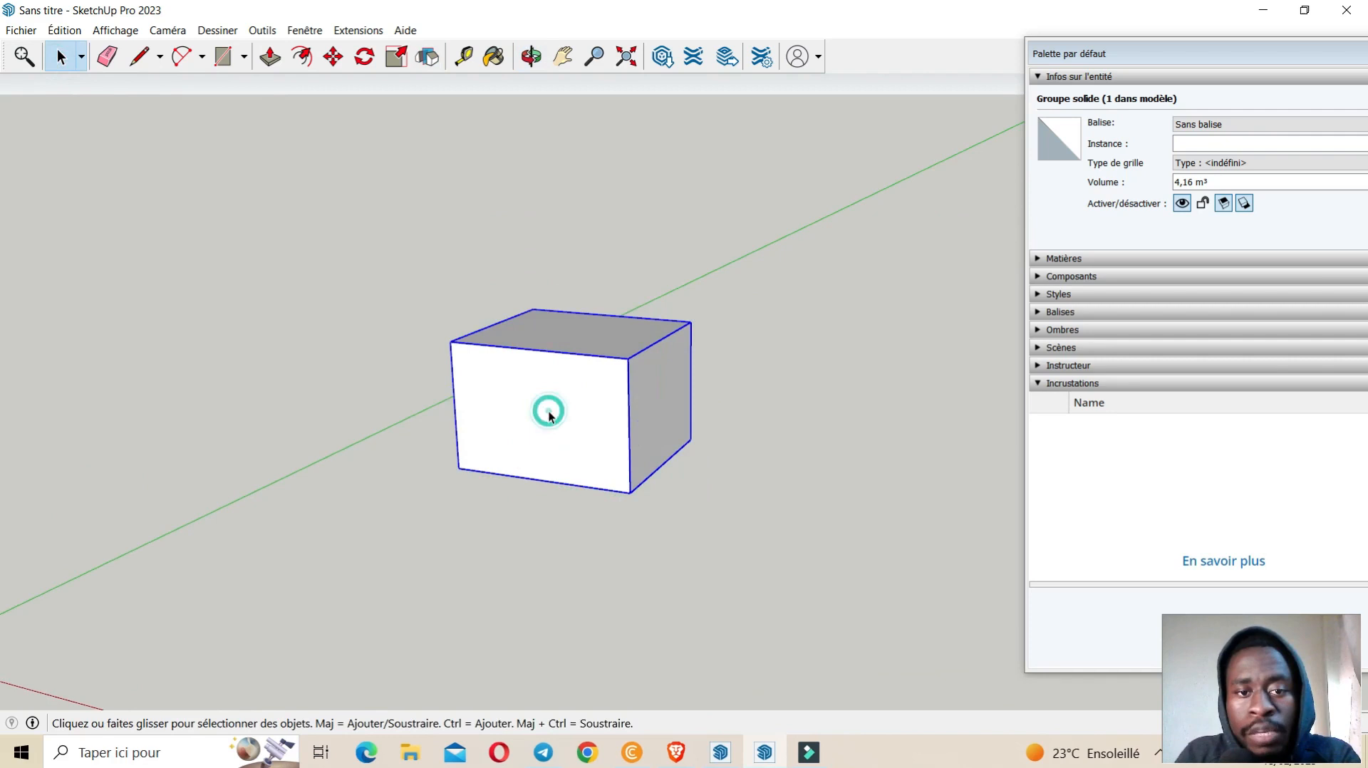
left_click(428, 56)
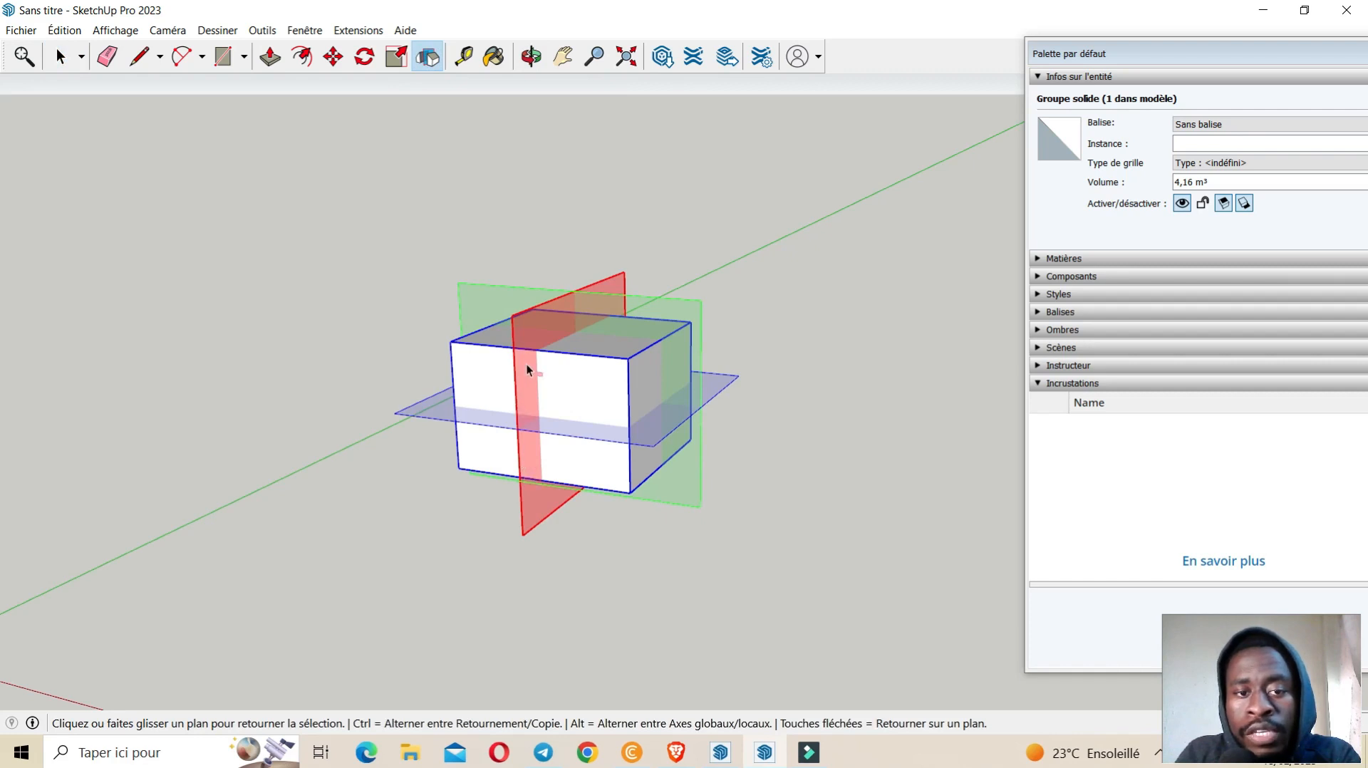
left_click_drag(522, 476, 605, 512)
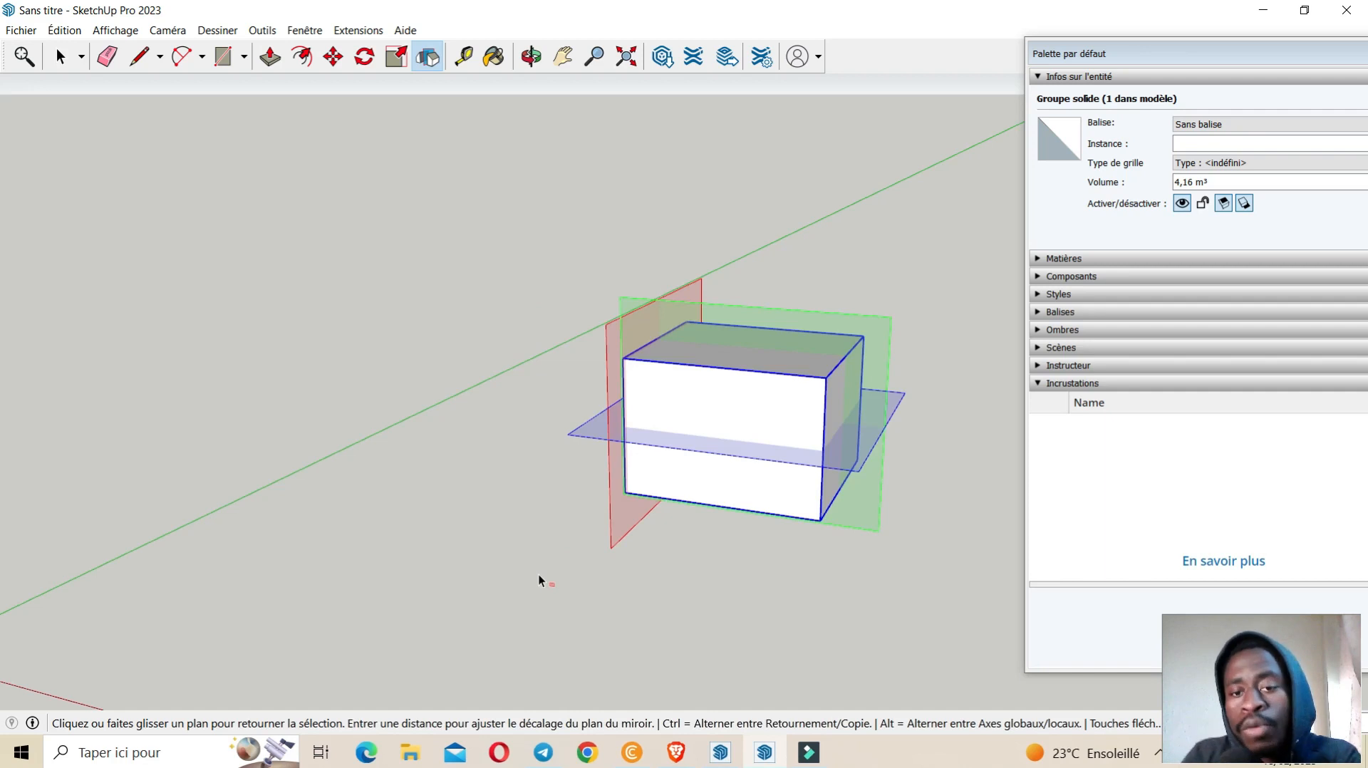
Flip the box group across its offset green plane, and across its blue plane offset upward.
scroll(194, 410, "down", 3)
scroll(758, 396, "up", 3)
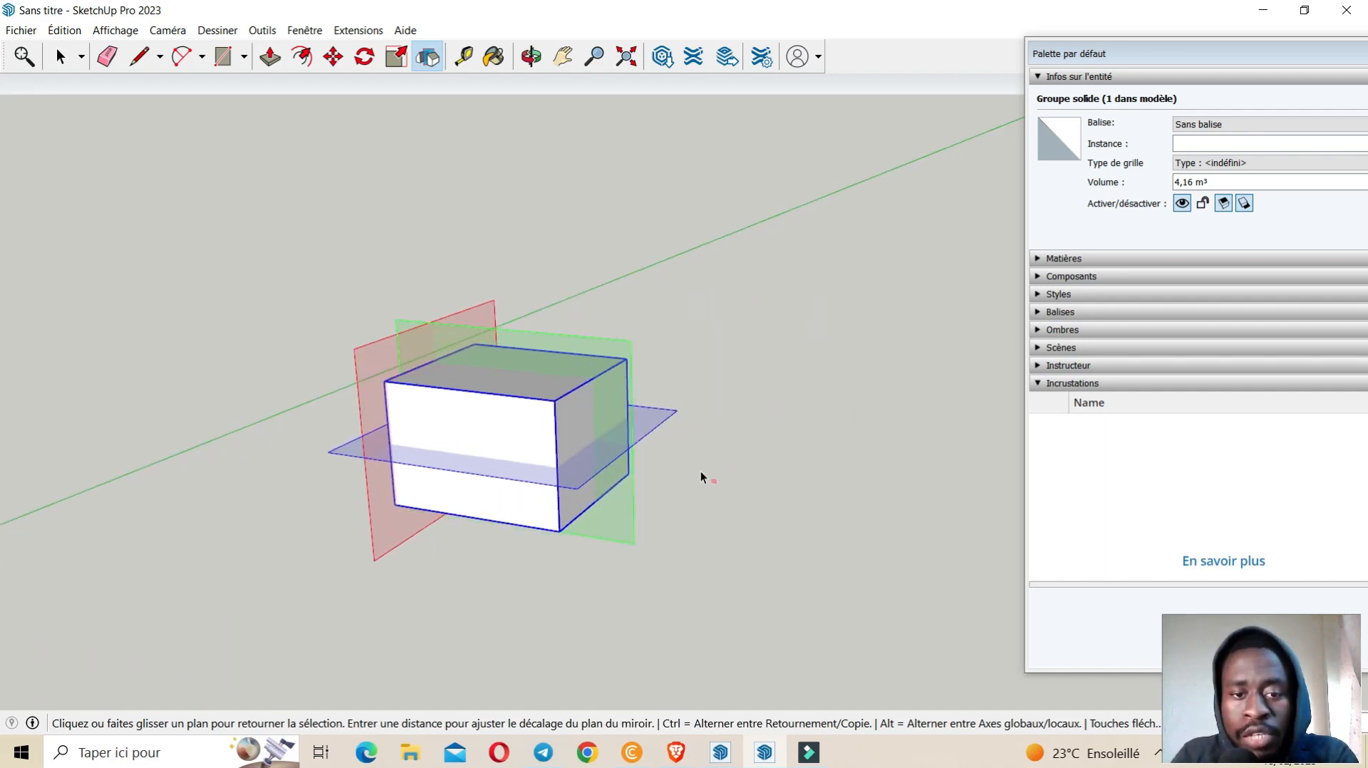
left_click_drag(633, 519, 780, 398)
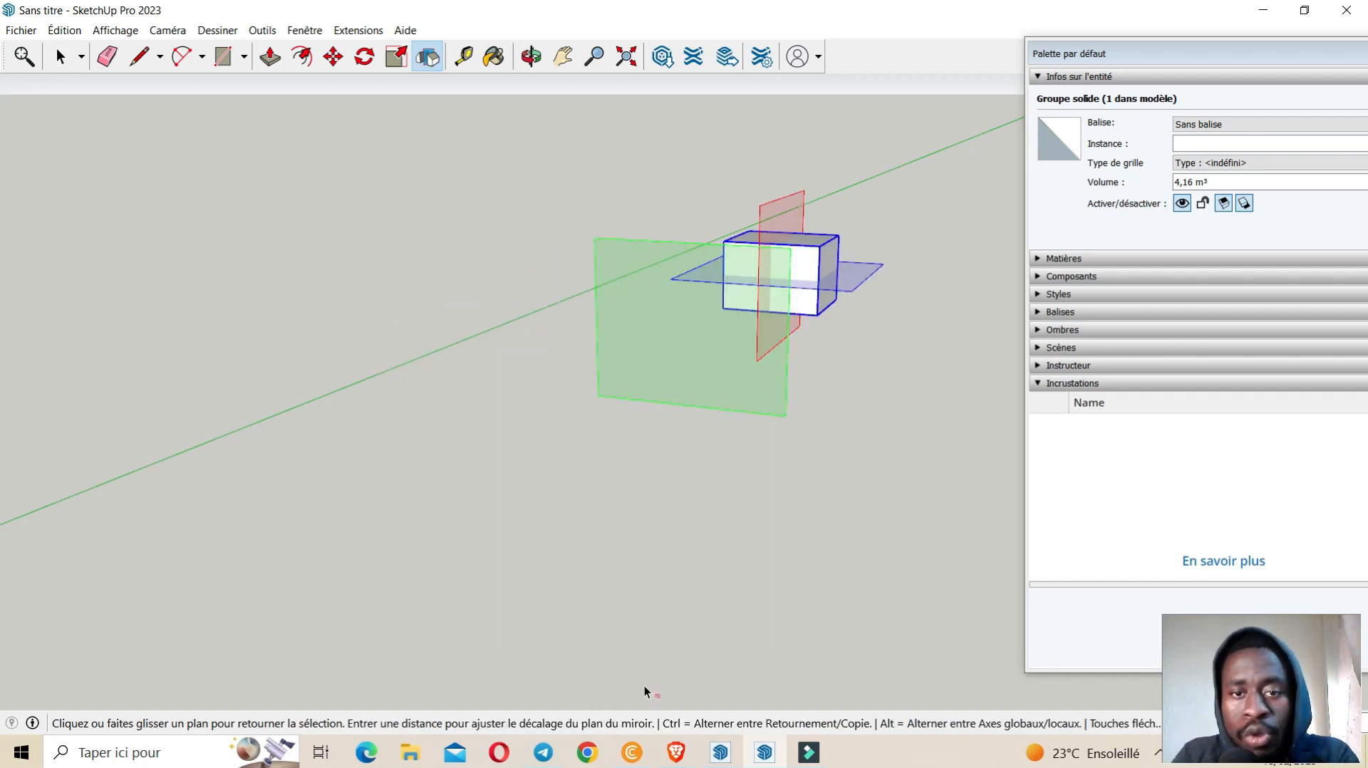
left_click_drag(864, 280, 863, 191)
scroll(729, 584, "down", 3)
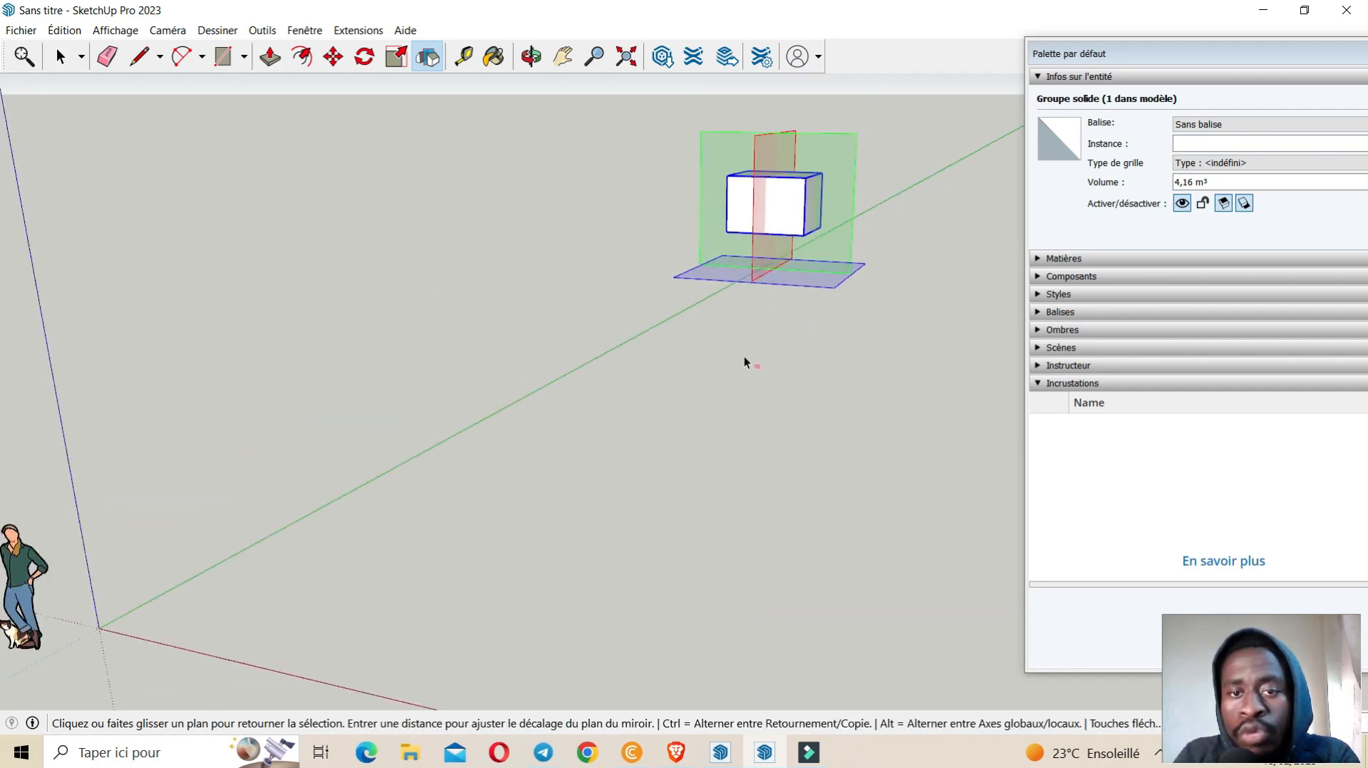
scroll(832, 142, "up", 4)
scroll(562, 494, "down", 2)
scroll(782, 271, "up", 3)
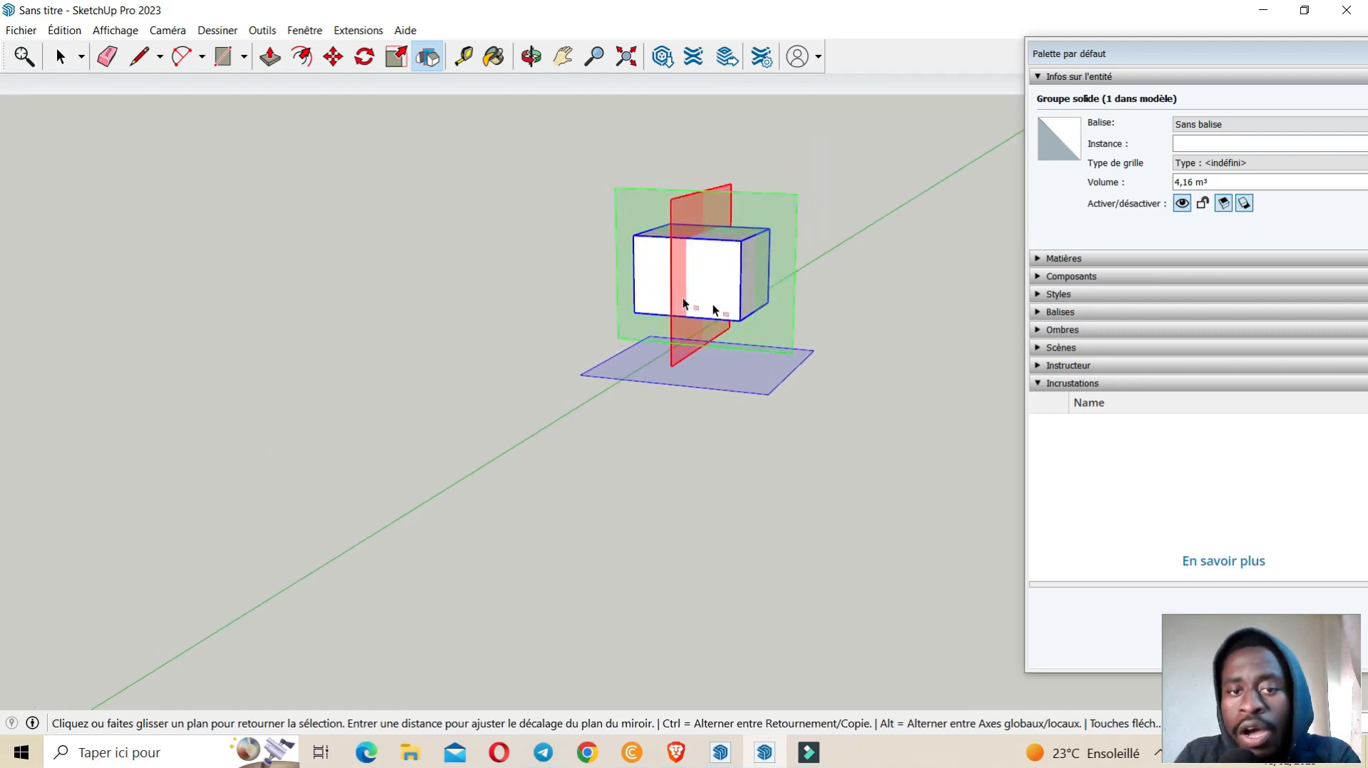
middle_click_drag(673, 288, 645, 396)
scroll(803, 243, "up", 1)
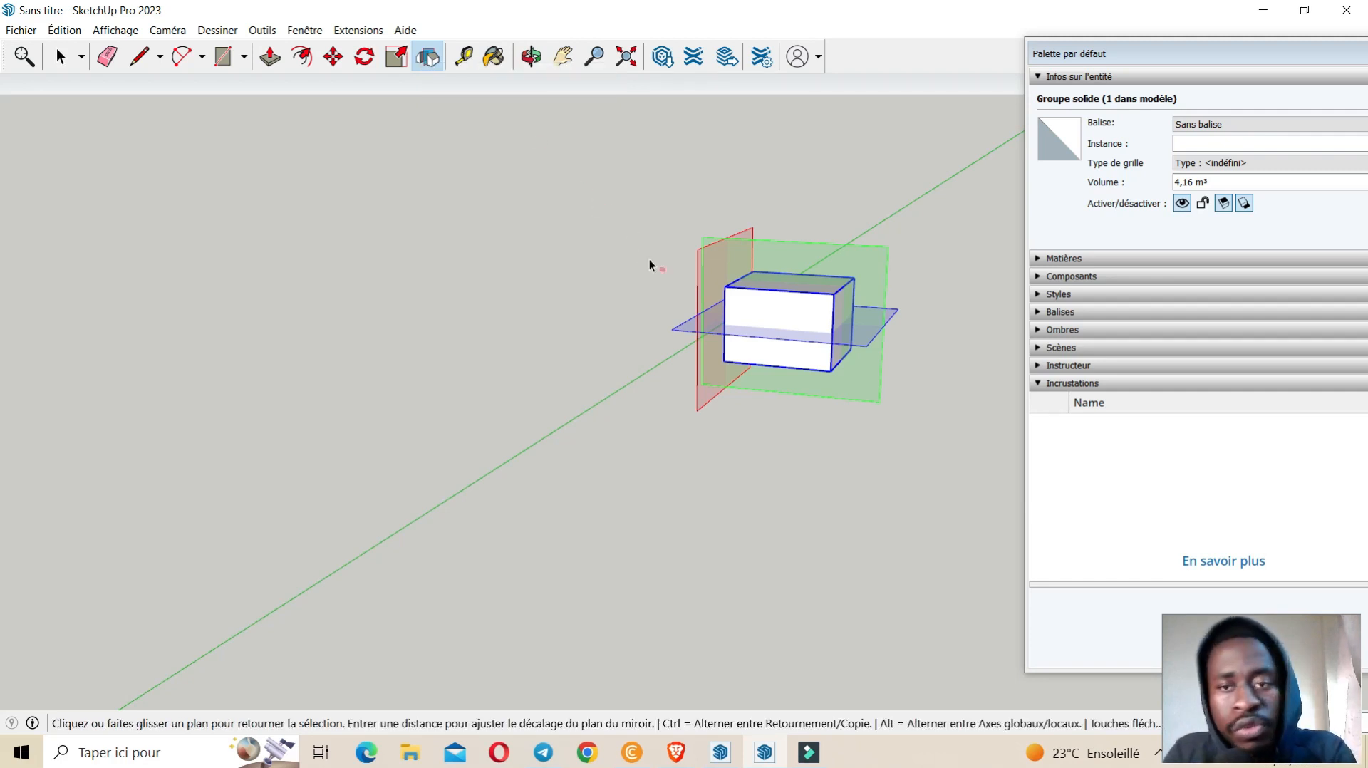
scroll(470, 502, "down", 5)
scroll(456, 502, "up", 6)
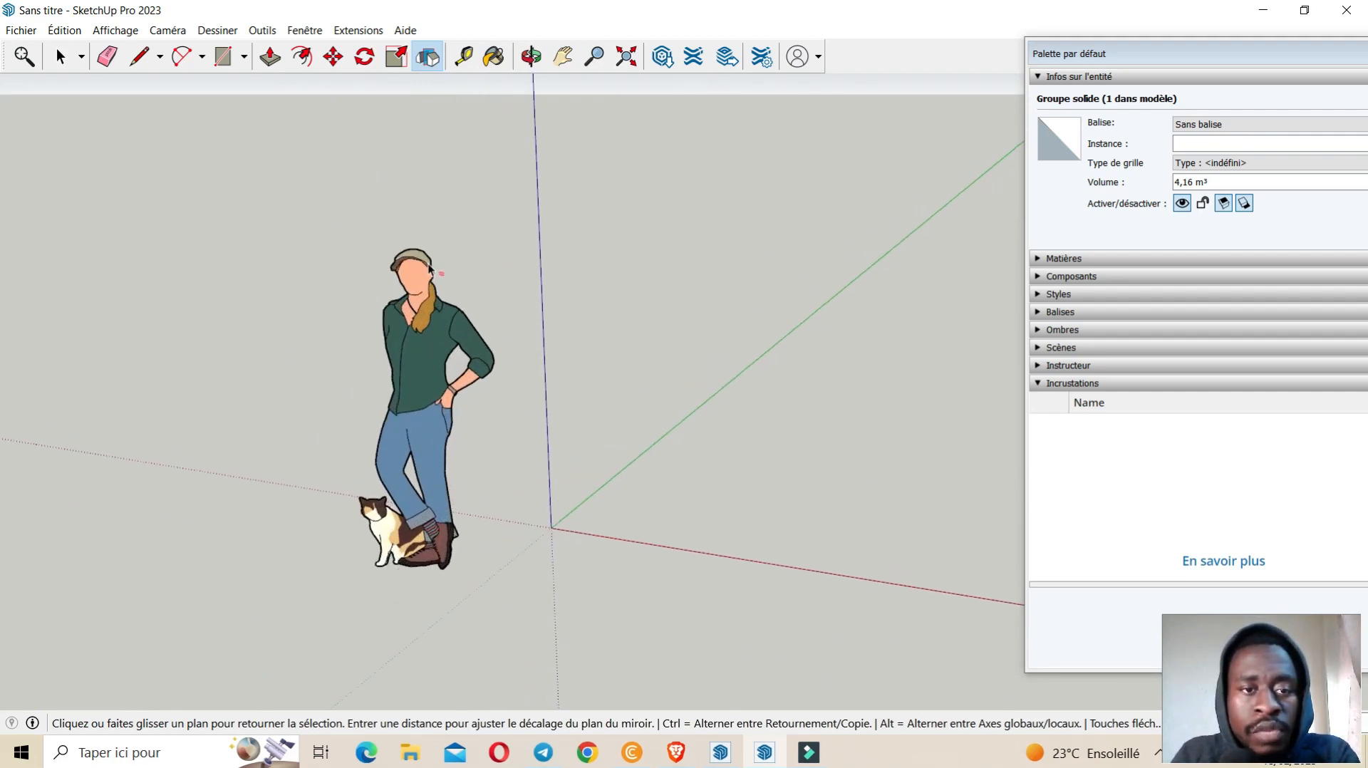
scroll(432, 270, "down", 8)
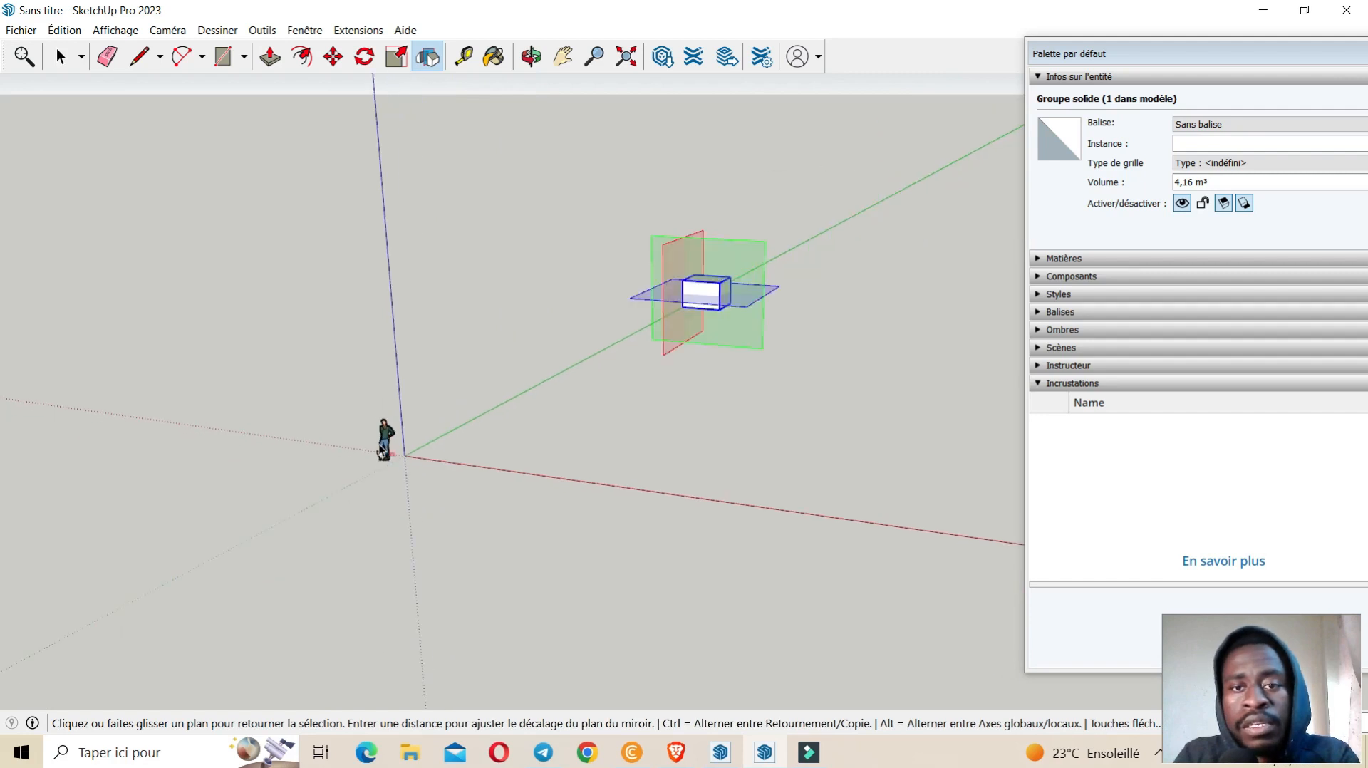
scroll(766, 267, "up", 5)
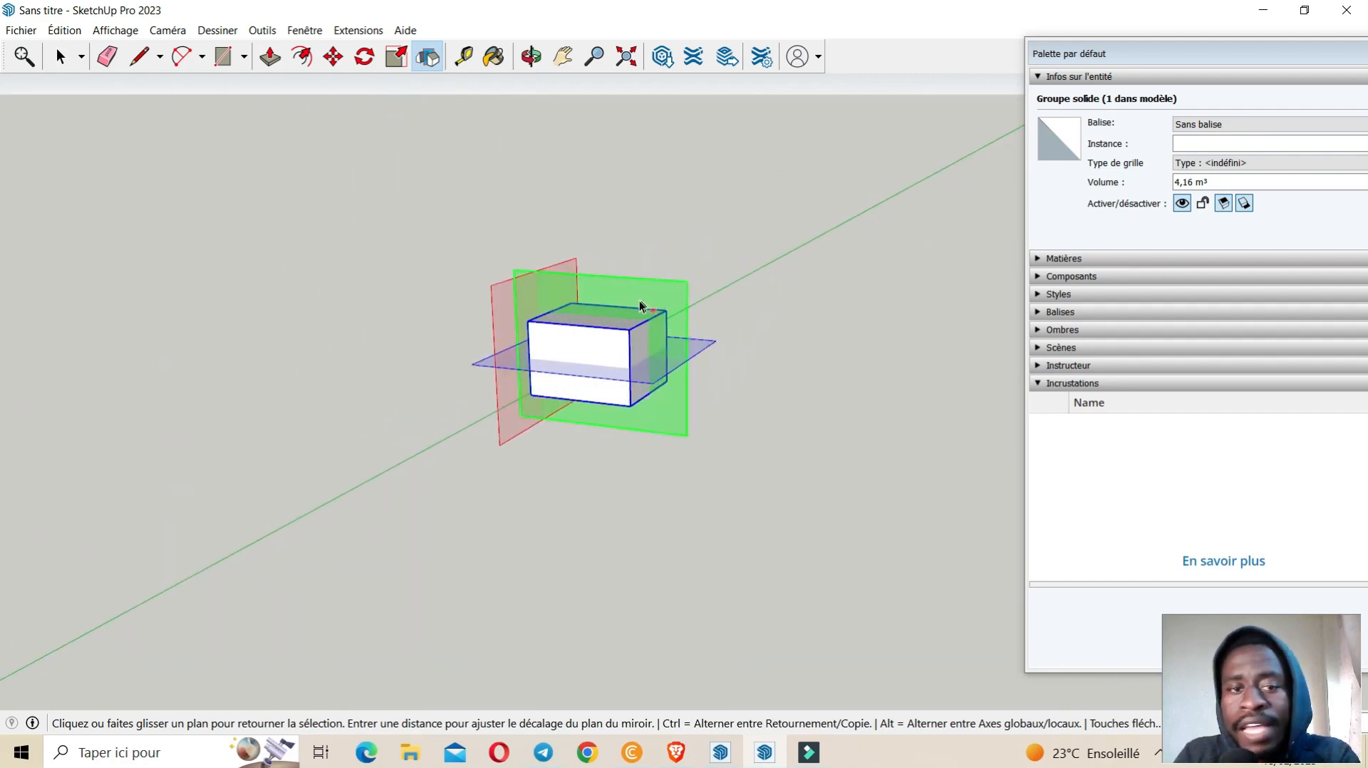
scroll(640, 306, "up", 2)
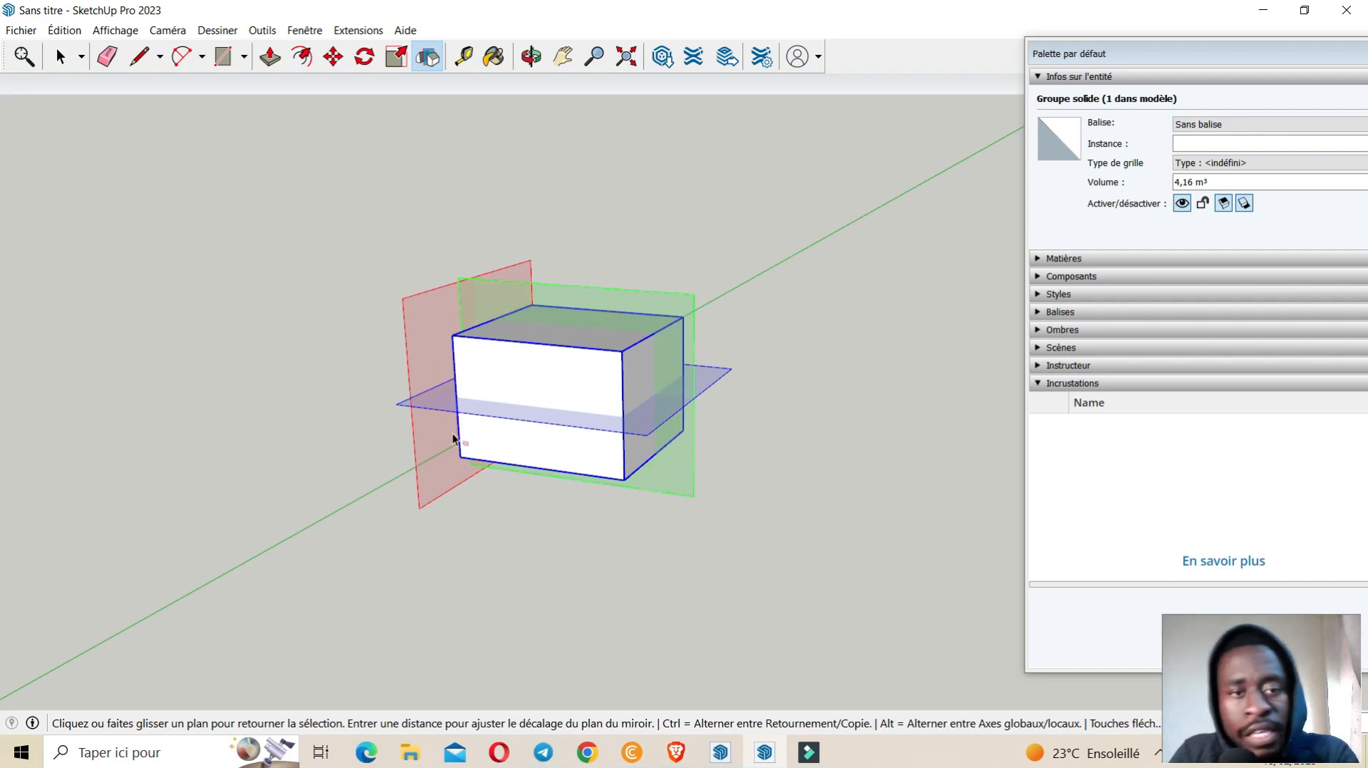
left_click(22, 30)
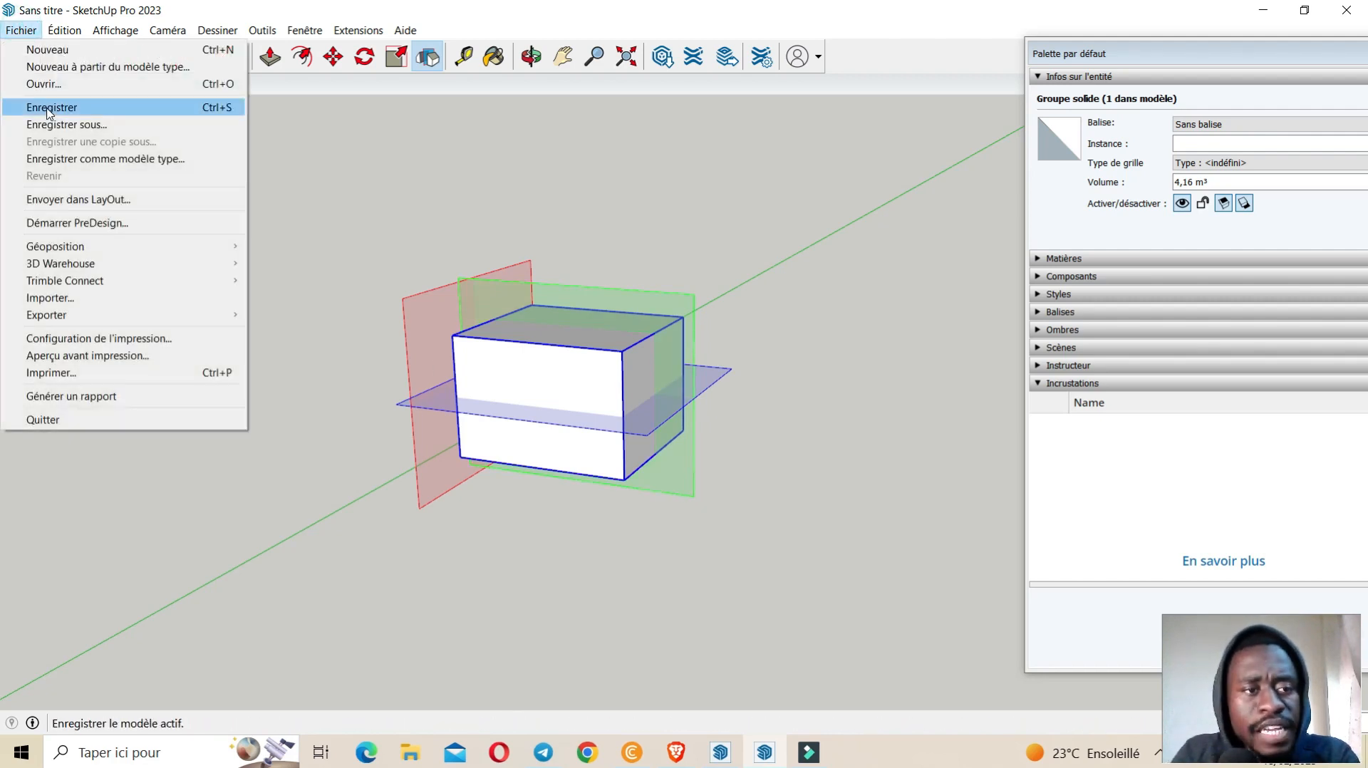
left_click(426, 538)
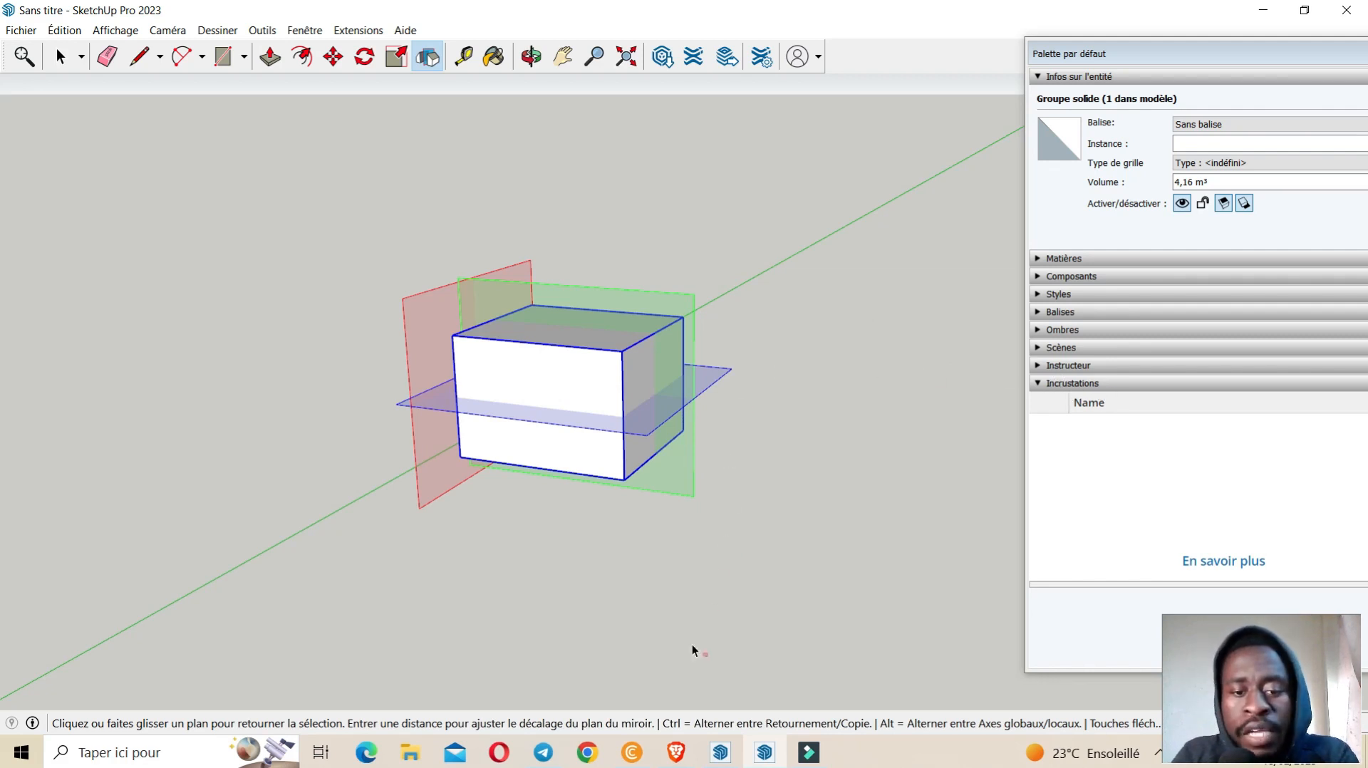
Switch to the Brave browser and review the Gratuit, Aller, Pro and Studio plans, prices and features on SketchUp's plan comparison page.
mouse_move(678, 751)
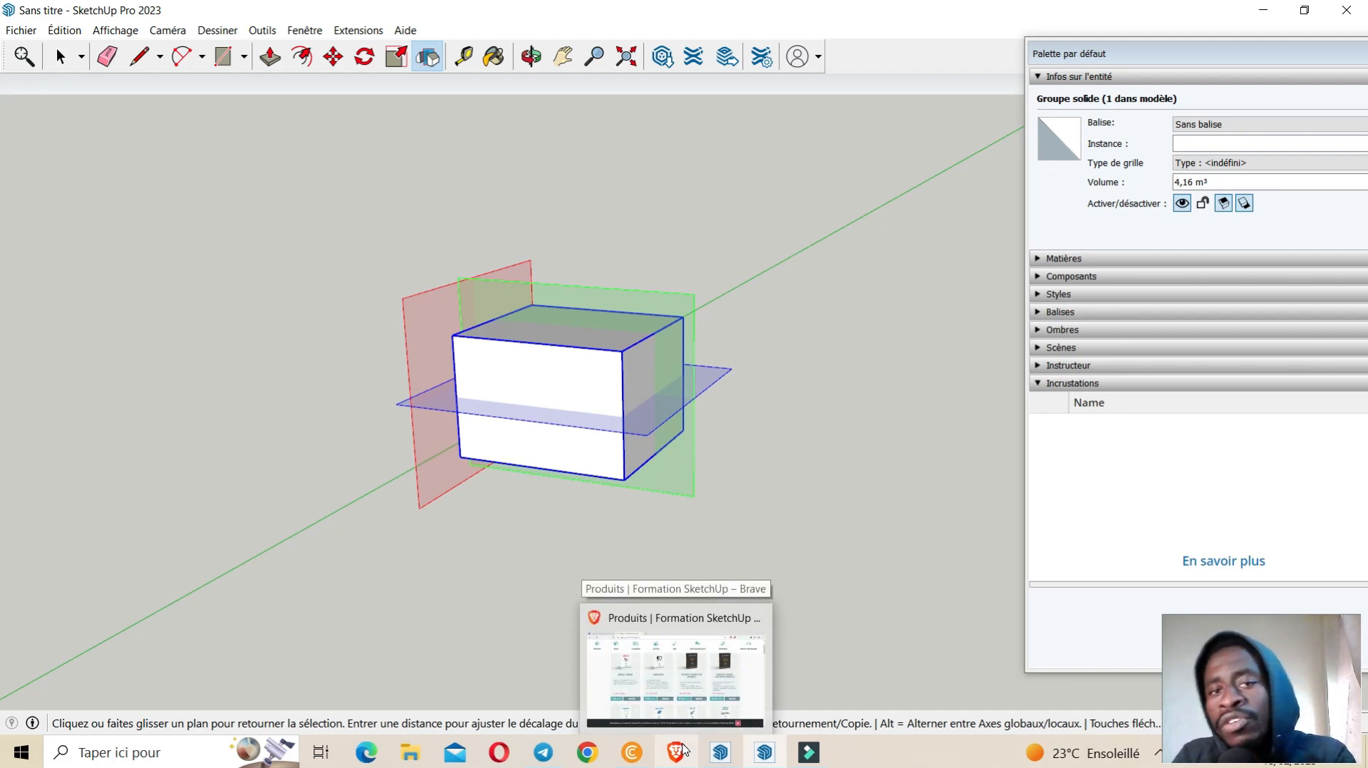
left_click(678, 752)
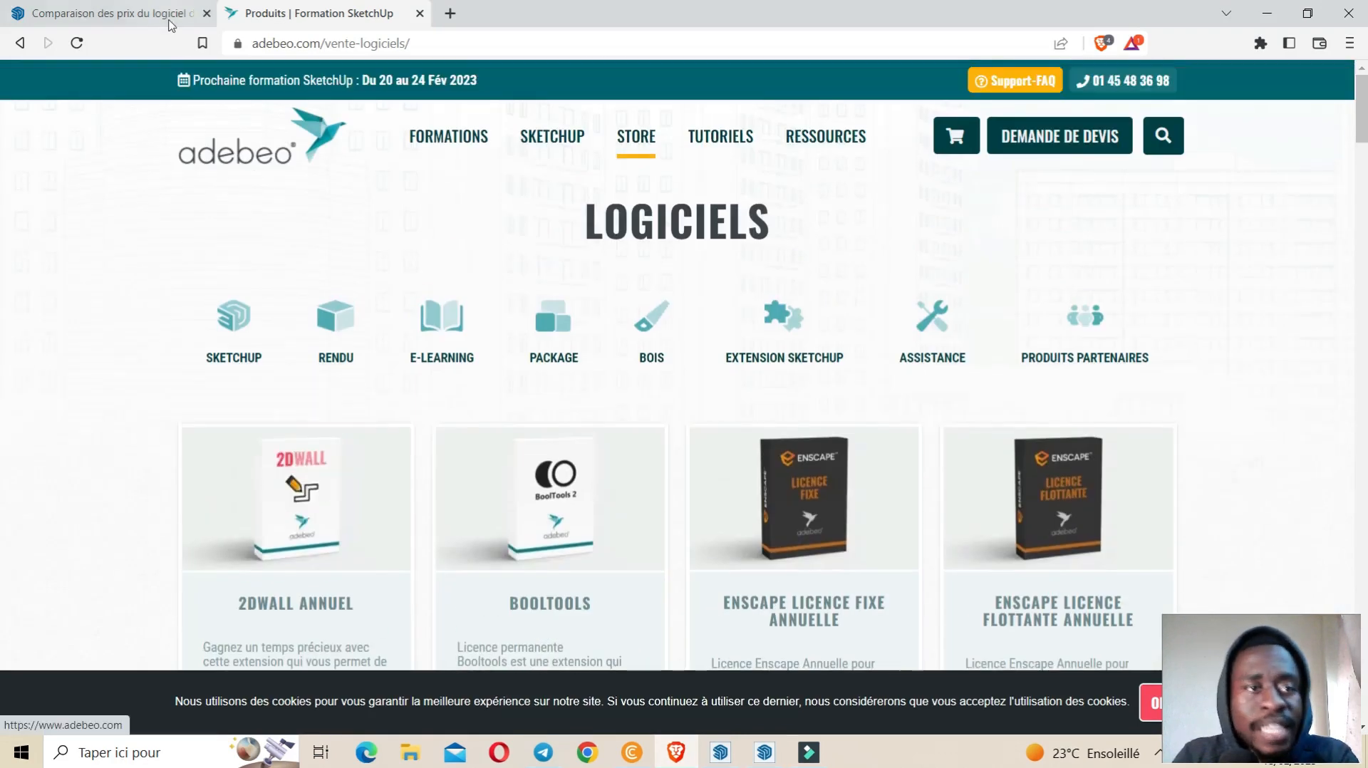
left_click(170, 21)
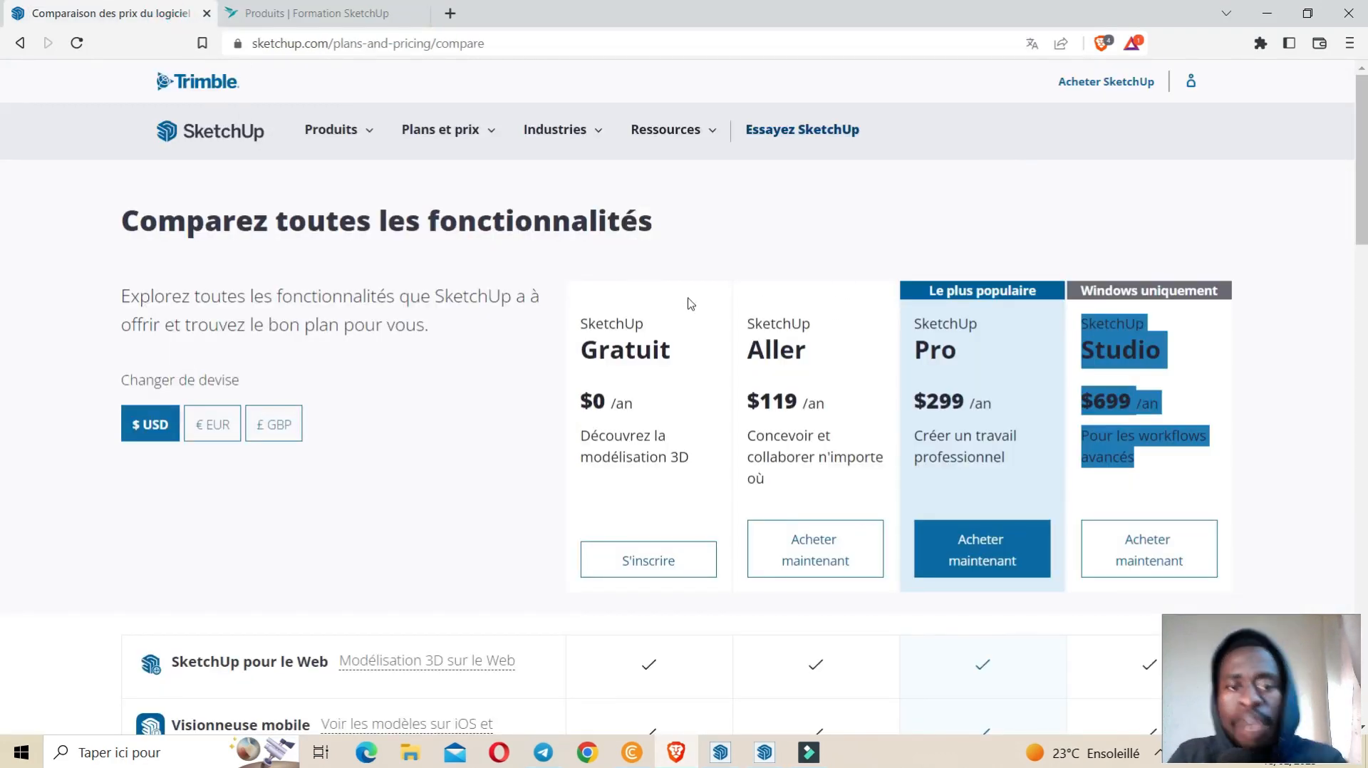
left_click(1140, 215)
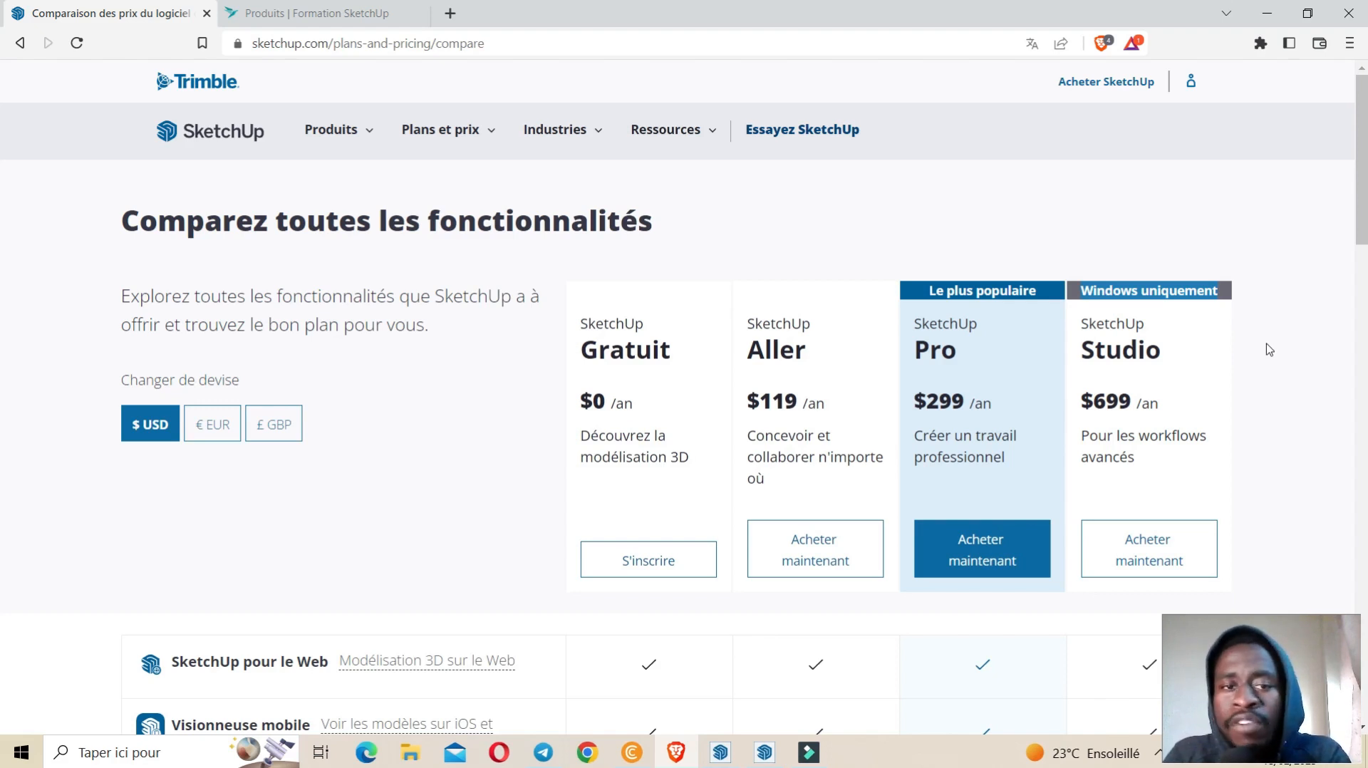
scroll(1272, 342, "down", 3)
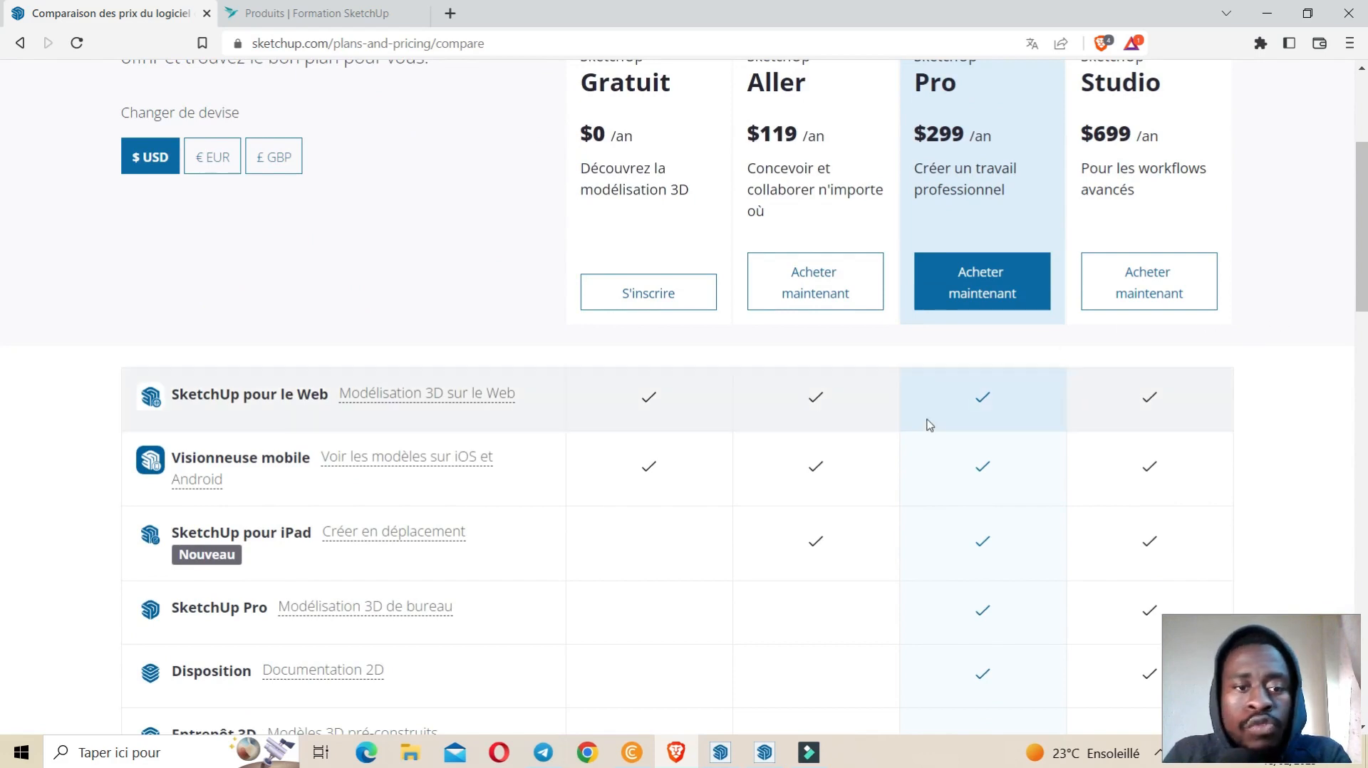
scroll(933, 250, "up", 3)
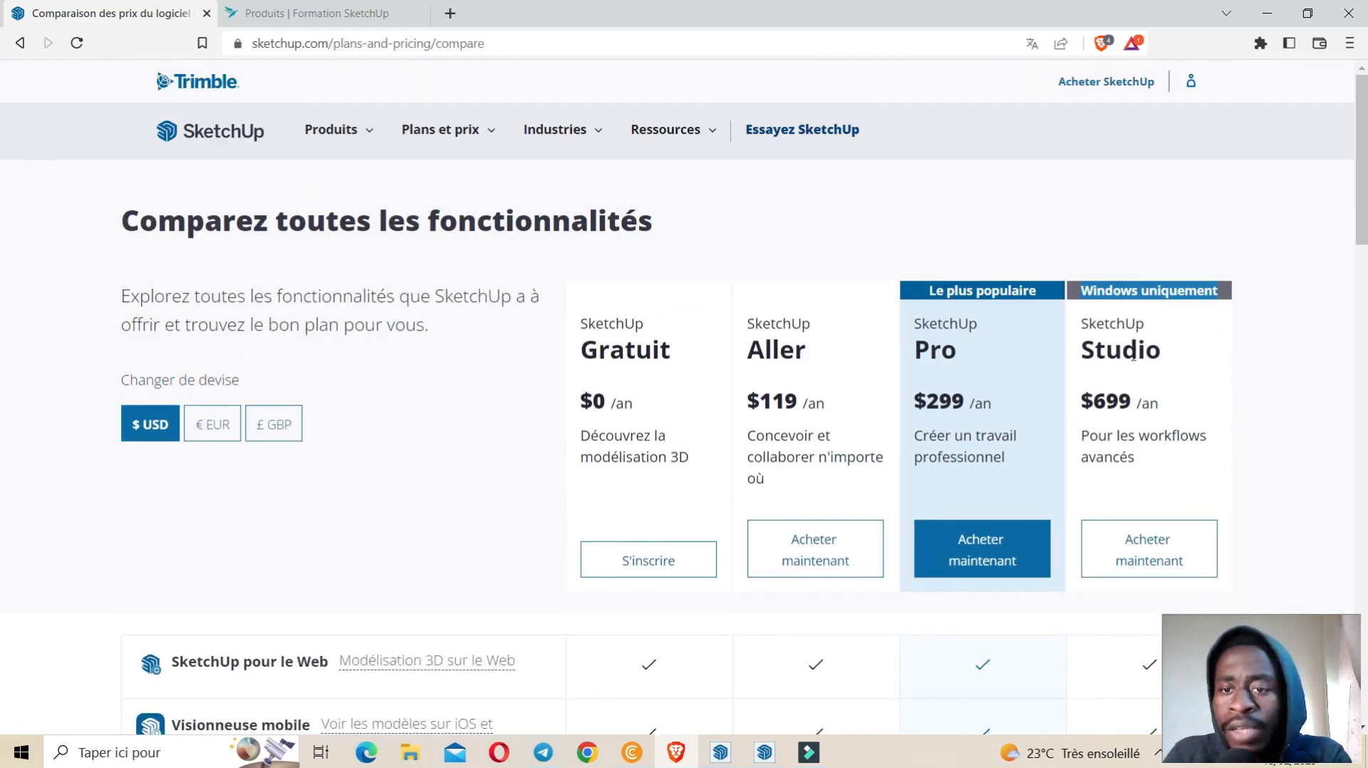
scroll(441, 413, "down", 6)
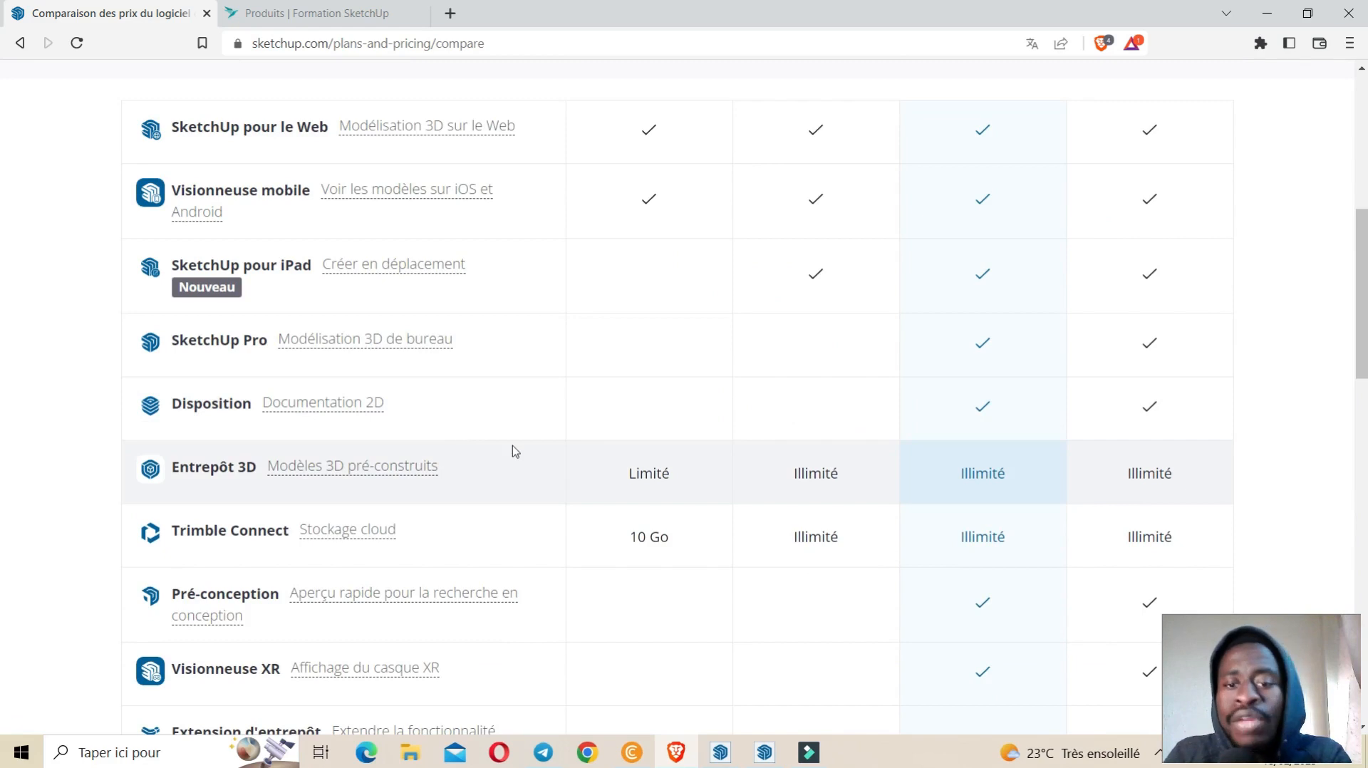
scroll(515, 451, "up", 5)
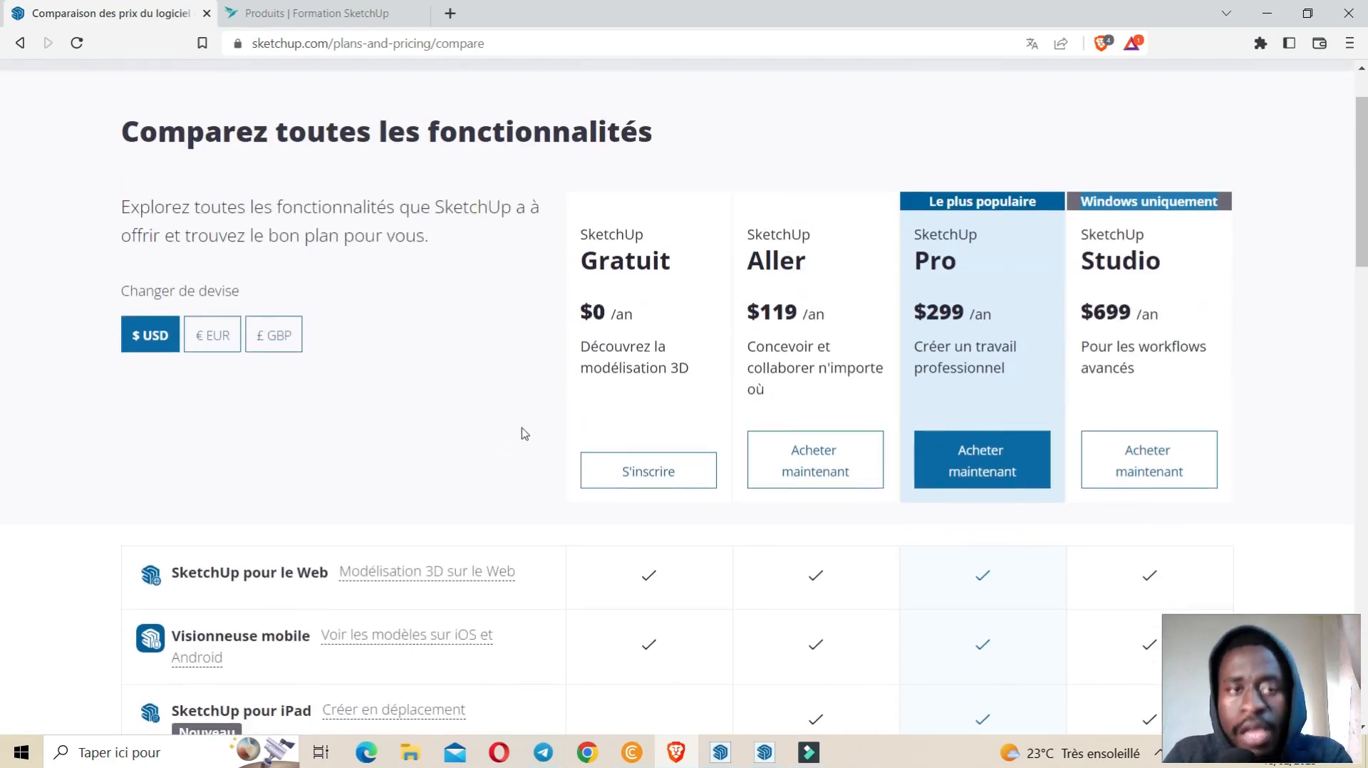
scroll(519, 431, "up", 1)
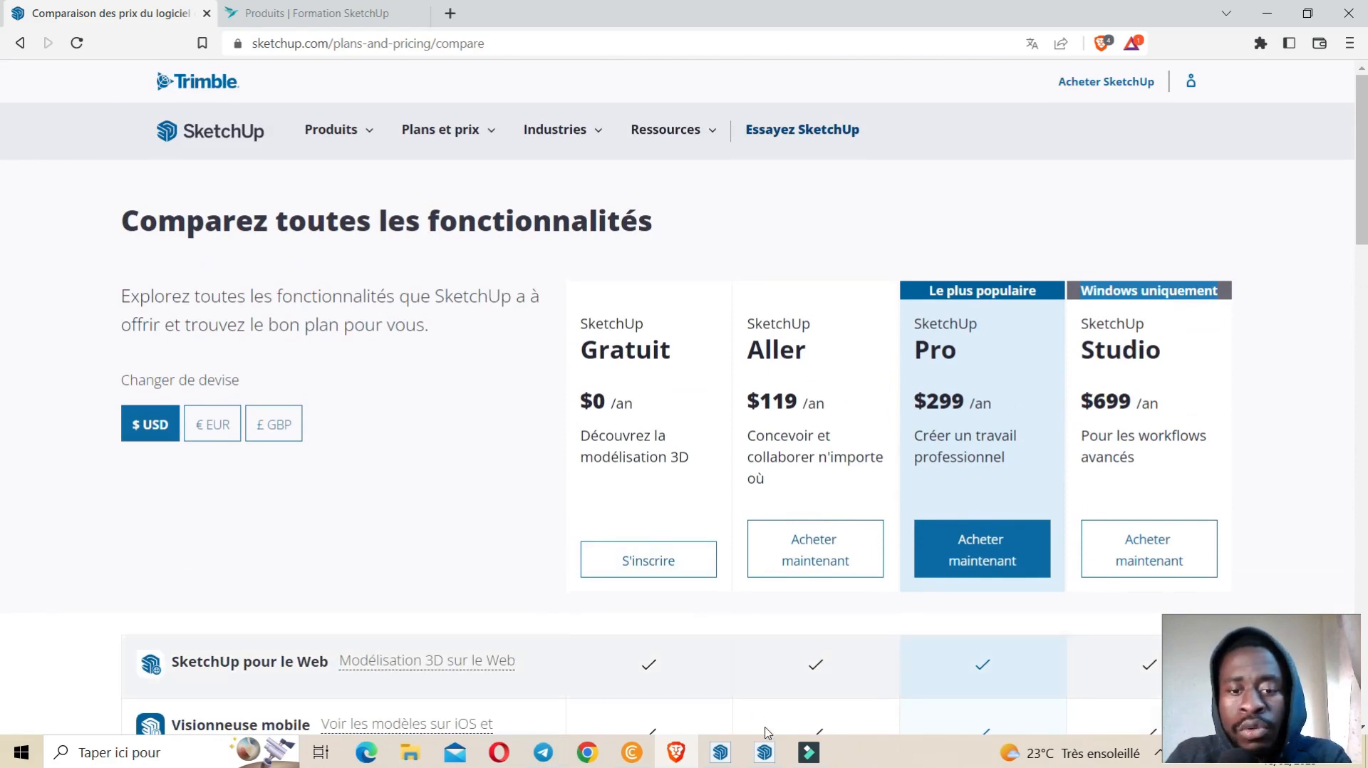
Return to SketchUp Pro 2023 and view the box group with its Retourner planes up close.
mouse_move(764, 752)
left_click(769, 677)
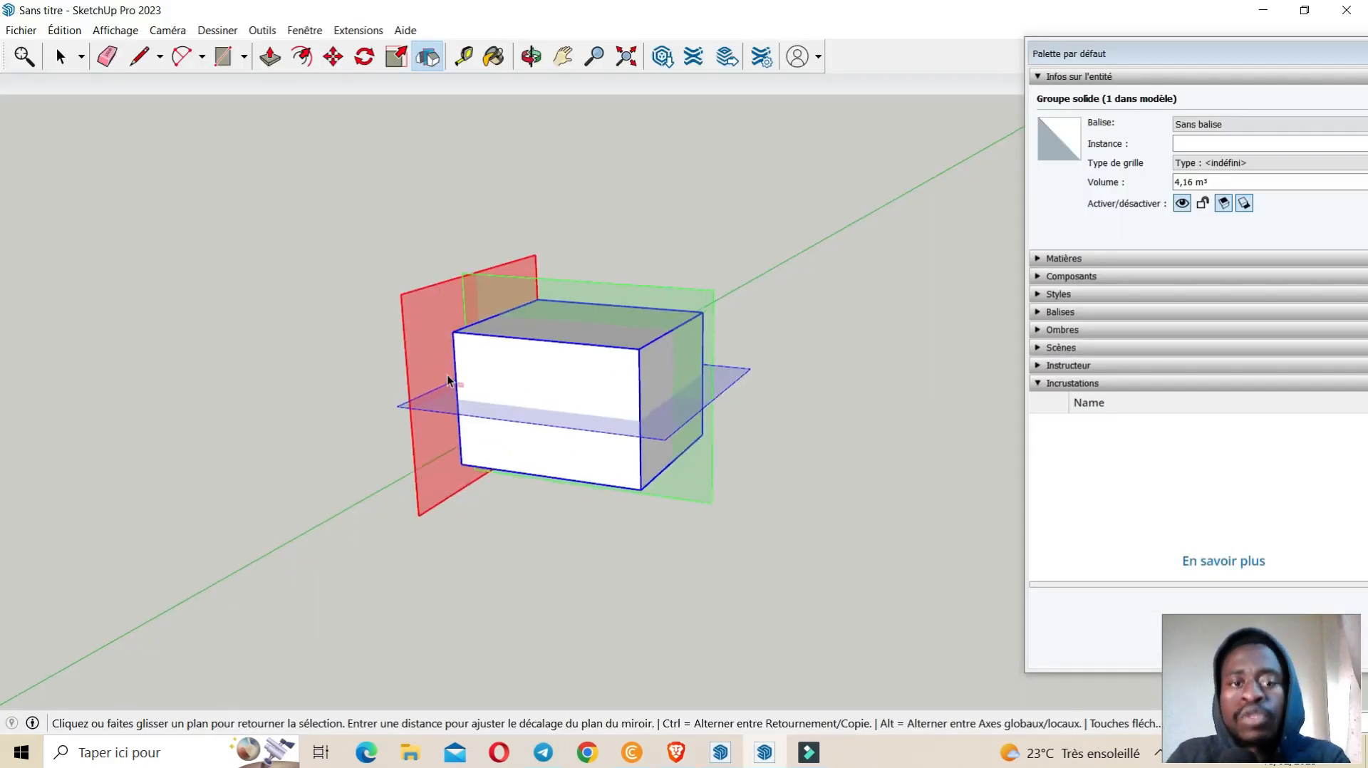
scroll(580, 380, "up", 3)
scroll(579, 399, "down", 1)
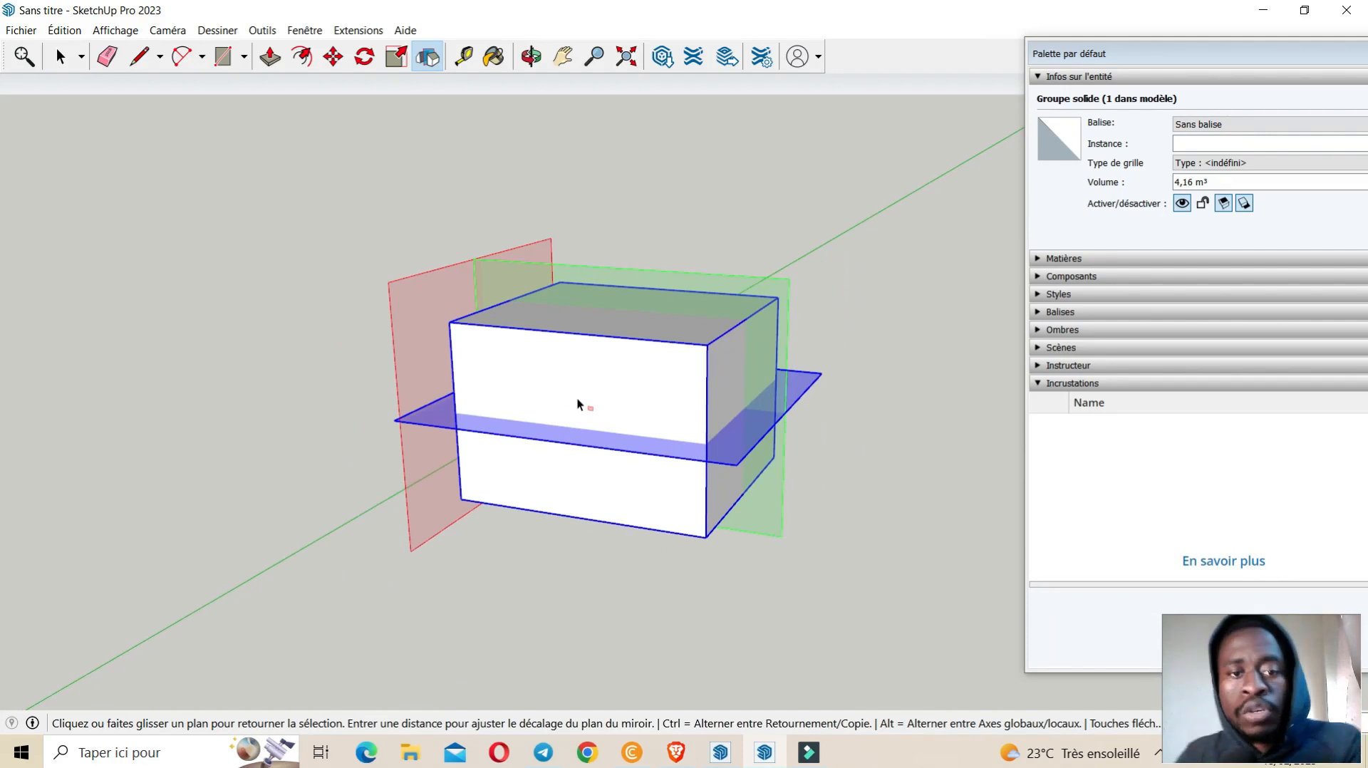